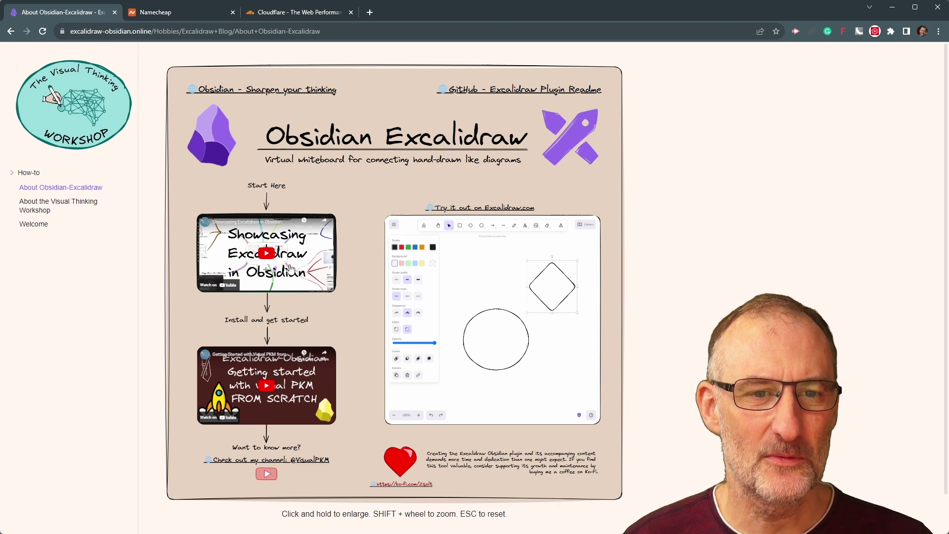
{"action": "left_click", "coordinate": [267, 385]}
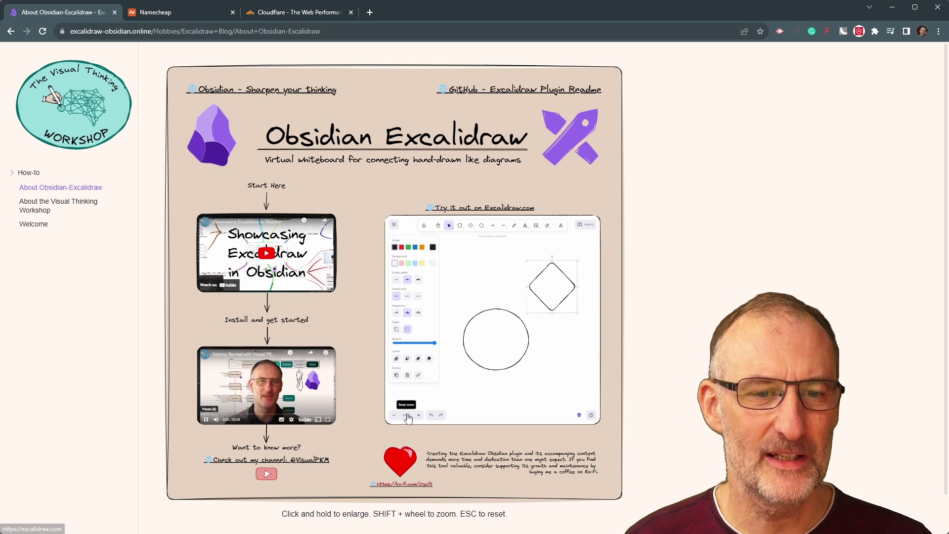
{"action": "key", "text": "space"}
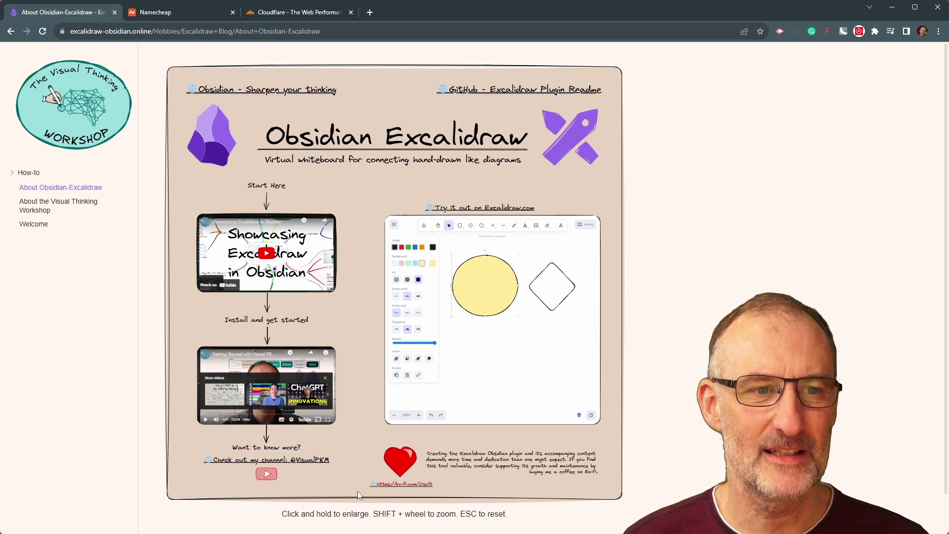
- Browse the How to set up Obsidian Publish embeds, open Publish js and css files, then switch to Obsidian
{"action": "left_click", "coordinate": [24, 226]}
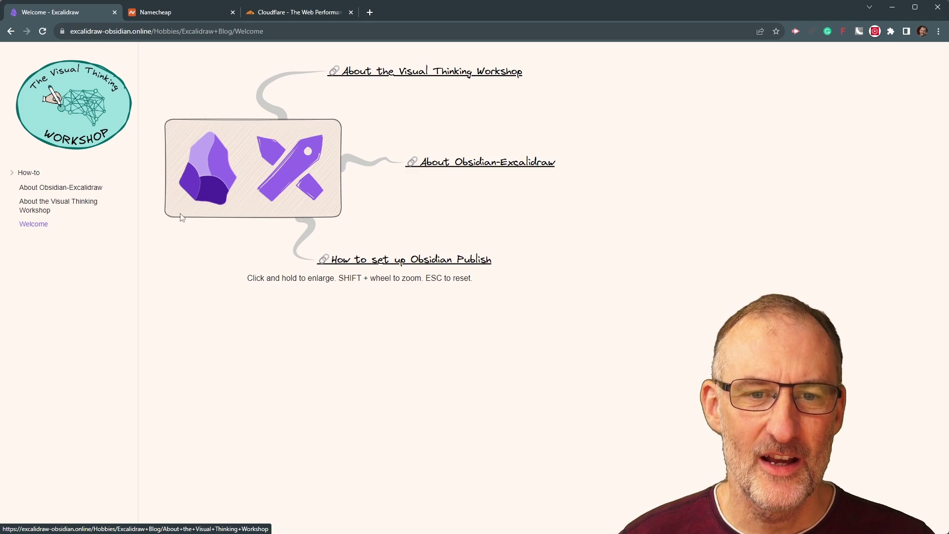
{"action": "left_click", "coordinate": [414, 265]}
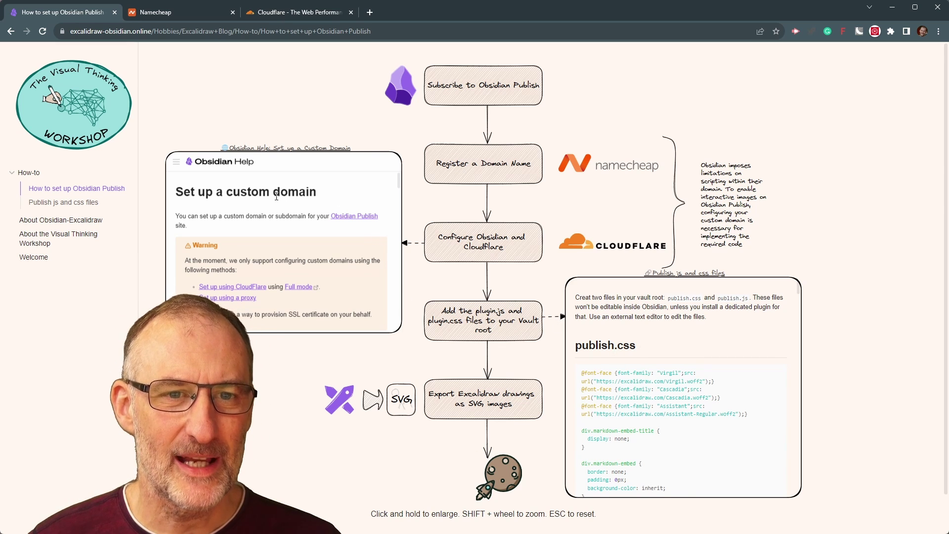
{"action": "scroll", "coordinate": [277, 196], "scroll_direction": "down", "scroll_amount": 4}
{"action": "scroll", "coordinate": [302, 242], "scroll_direction": "up", "scroll_amount": 4}
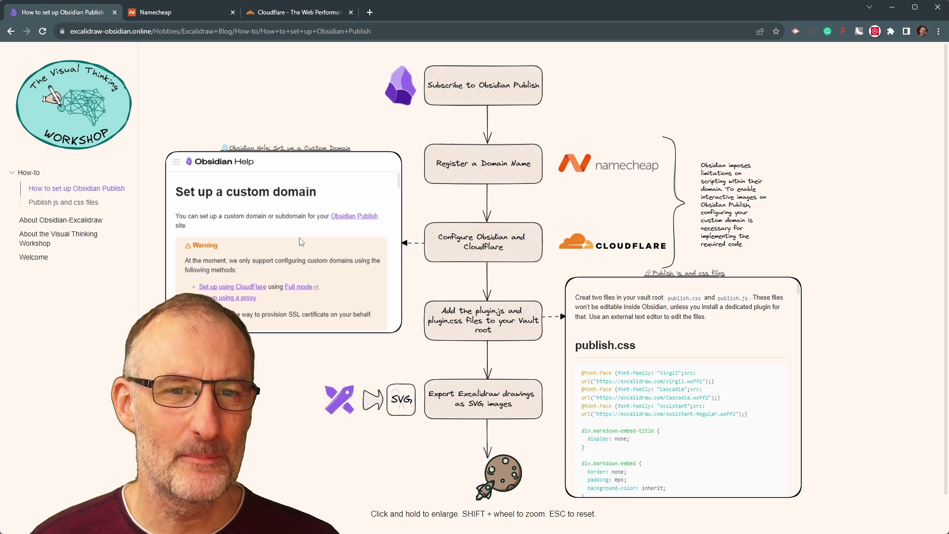
{"action": "scroll", "coordinate": [692, 335], "scroll_direction": "down", "scroll_amount": 8}
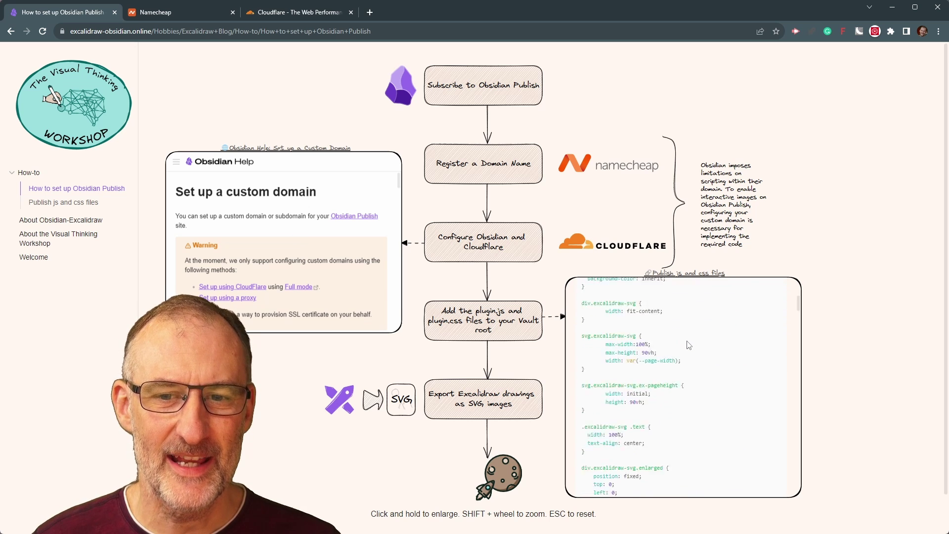
{"action": "scroll", "coordinate": [691, 361], "scroll_direction": "up", "scroll_amount": 10}
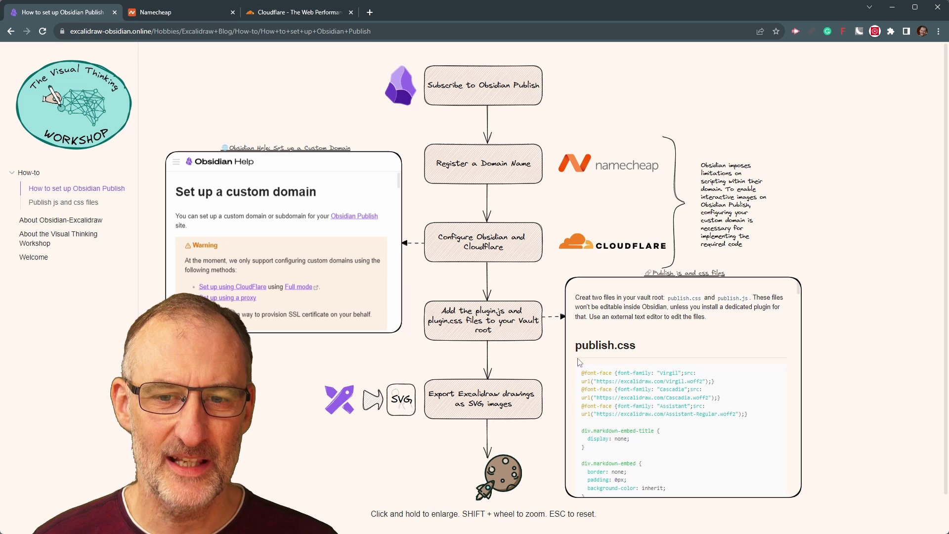
{"action": "left_click", "coordinate": [65, 208]}
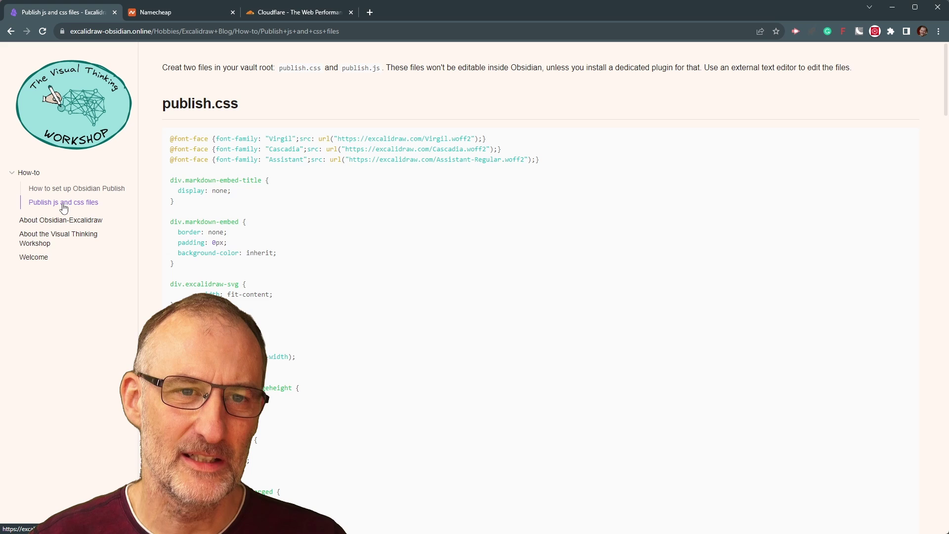
{"action": "key", "text": "alt+Tab"}
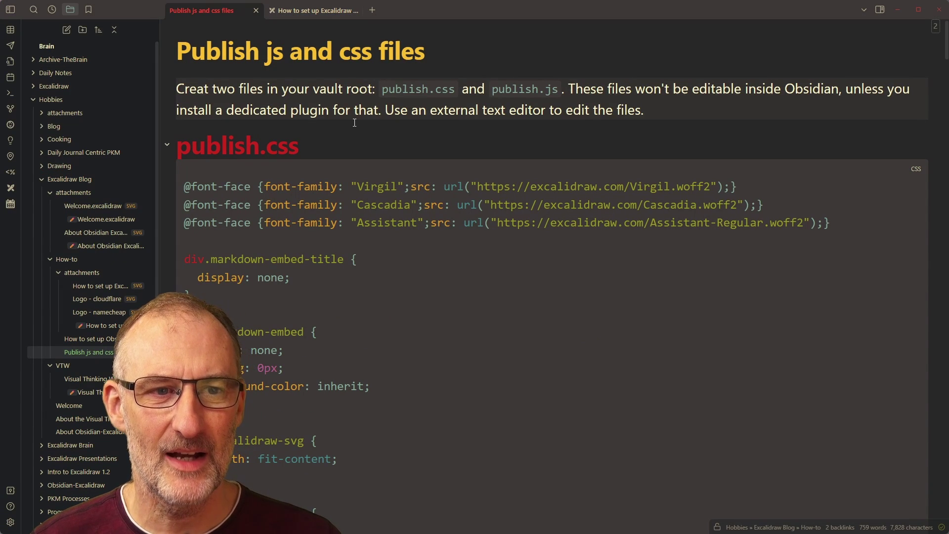
- Open Welcome.excalidraw from Excalidraw Blog > attachments in the vault
{"action": "left_click", "coordinate": [109, 219]}
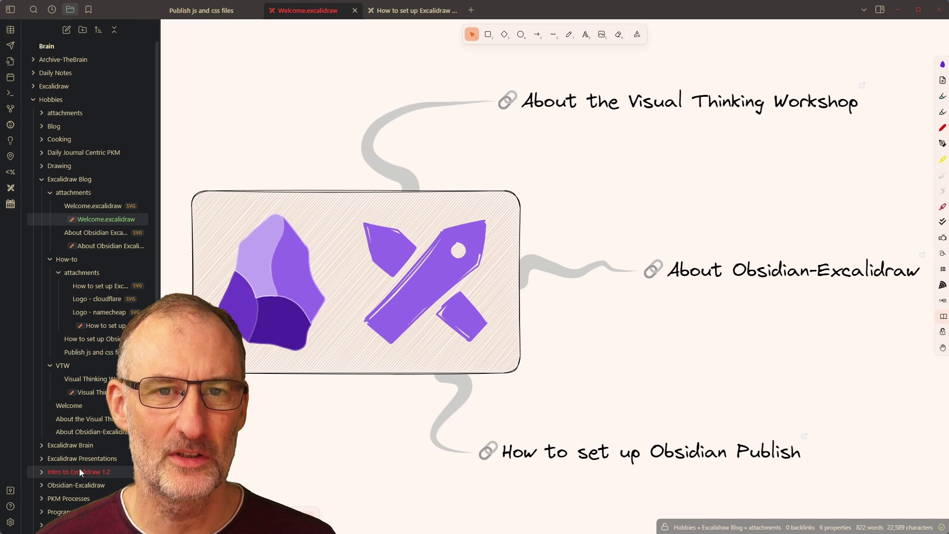
- Correct the typo 'Creat' to 'Create' in the Publish js and css files note
{"action": "left_click", "coordinate": [203, 11]}
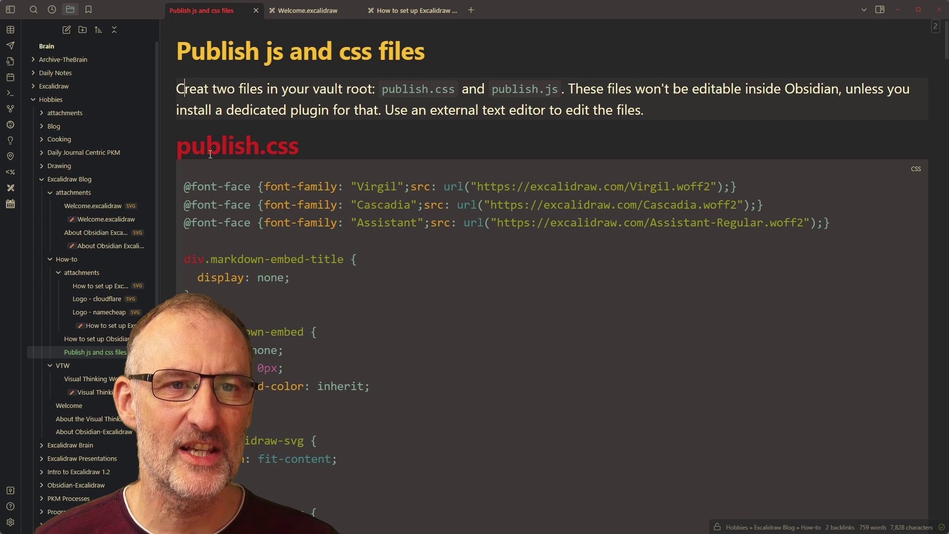
{"action": "left_click", "coordinate": [208, 89]}
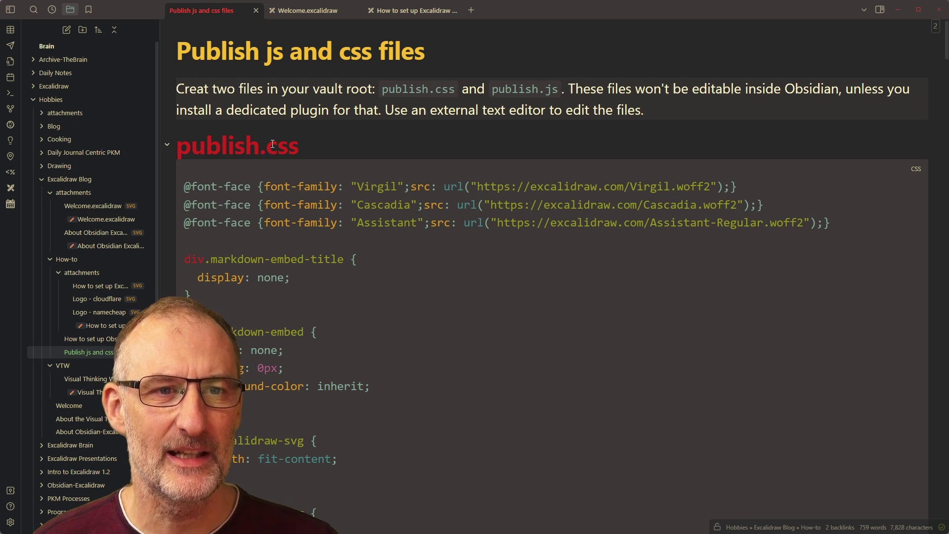
{"action": "type", "text": "e"}
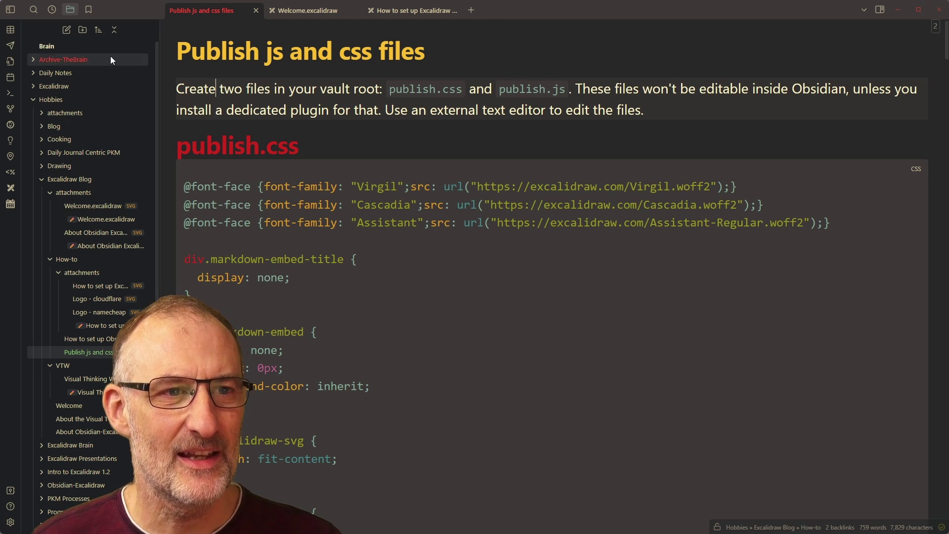
- Publish the edited note to the site and switch back to the browser
{"action": "left_click", "coordinate": [13, 46]}
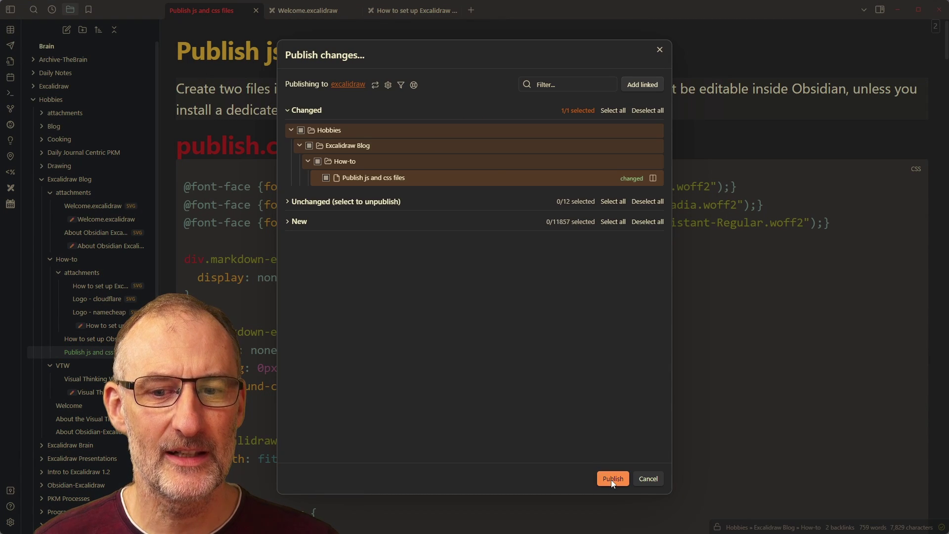
{"action": "left_click", "coordinate": [612, 480]}
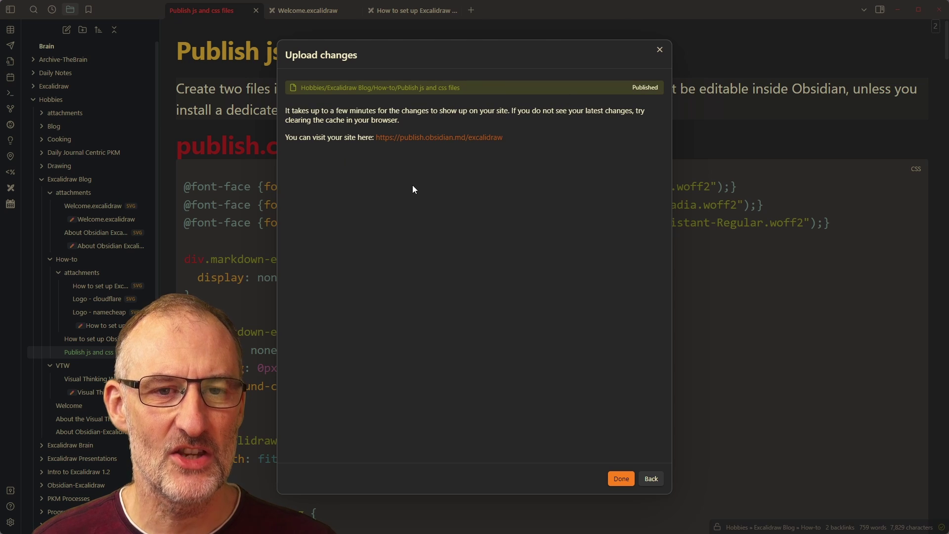
{"action": "key", "text": "alt+Tab"}
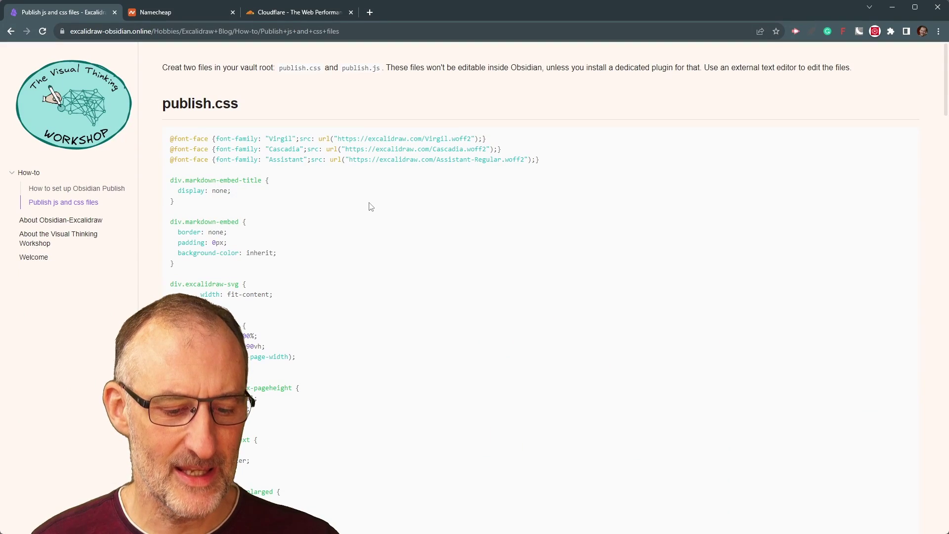
- Reload the published page and confirm 'Create' appears there and in the setup guide's embedded publish.css snippet
{"action": "key", "text": "F5"}
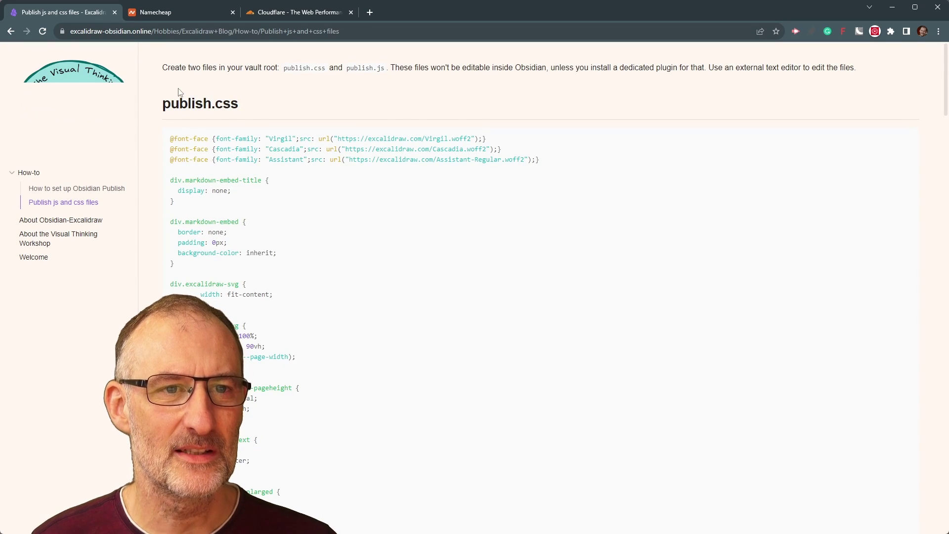
{"action": "left_click_drag", "start_coordinate": [178, 68], "coordinate": [166, 68]}
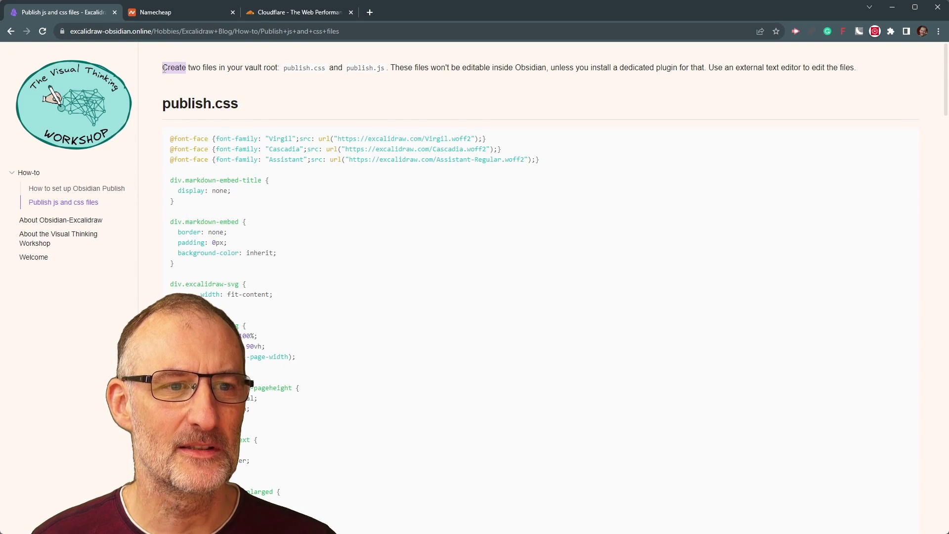
{"action": "left_click", "coordinate": [109, 189]}
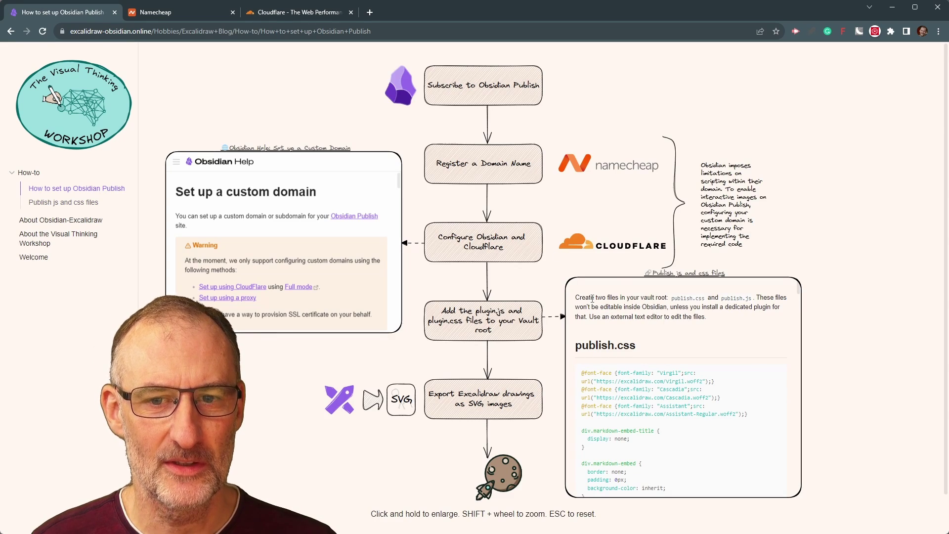
{"action": "left_click_drag", "start_coordinate": [594, 296], "coordinate": [578, 301]}
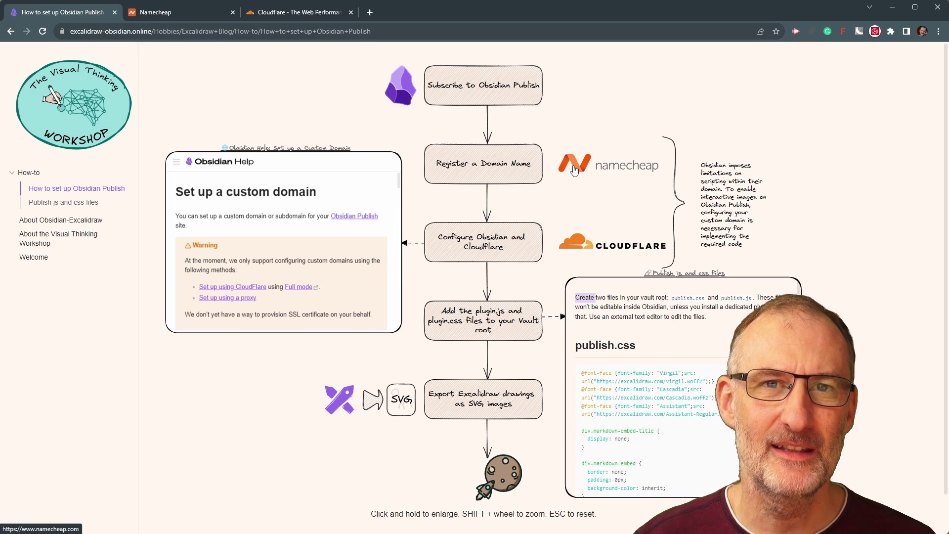
- Search Namecheap for bobs-garden domain availability
{"action": "left_click", "coordinate": [162, 9]}
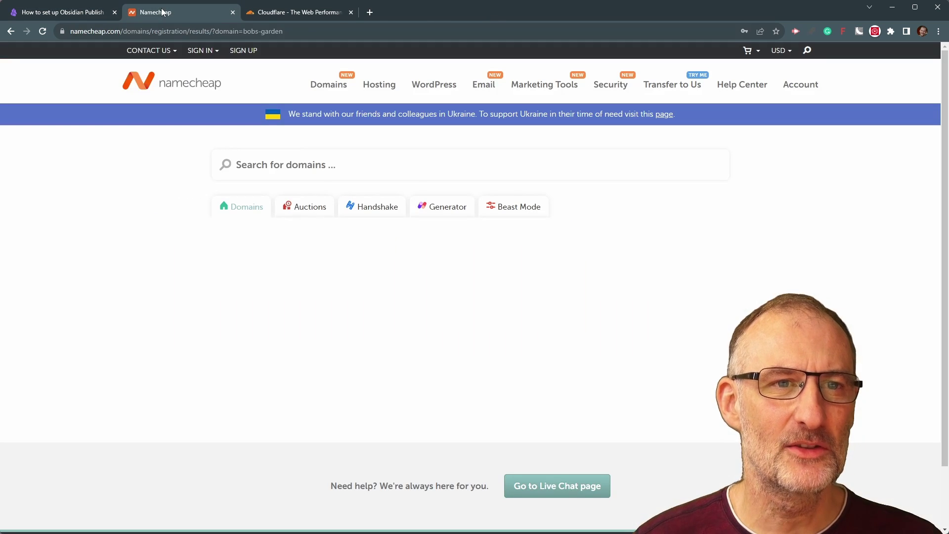
{"action": "left_click", "coordinate": [297, 163]}
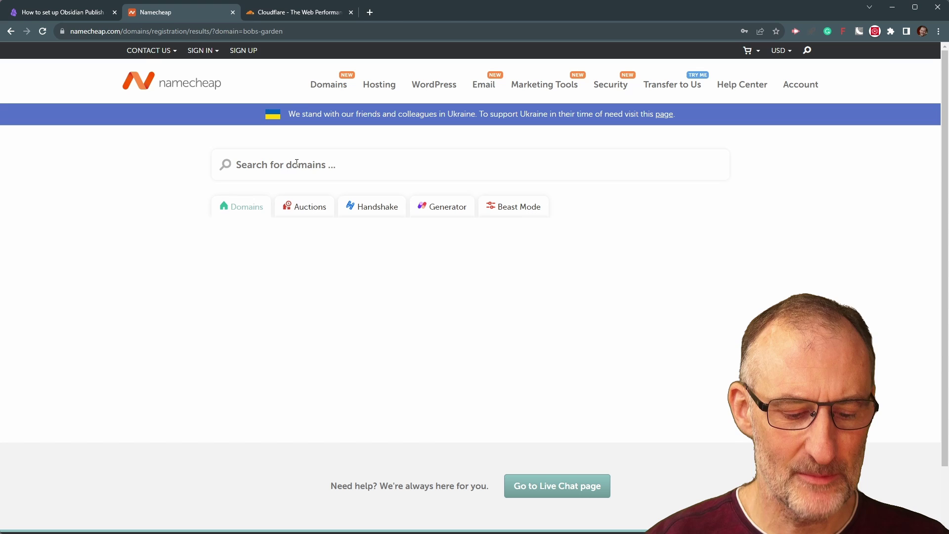
{"action": "type", "text": "bobs-g"}
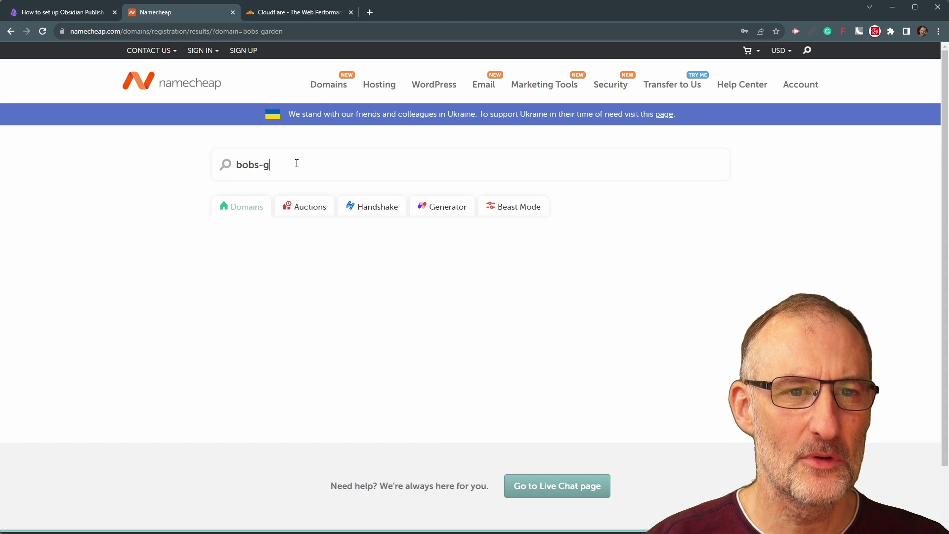
{"action": "type", "text": "arden"}
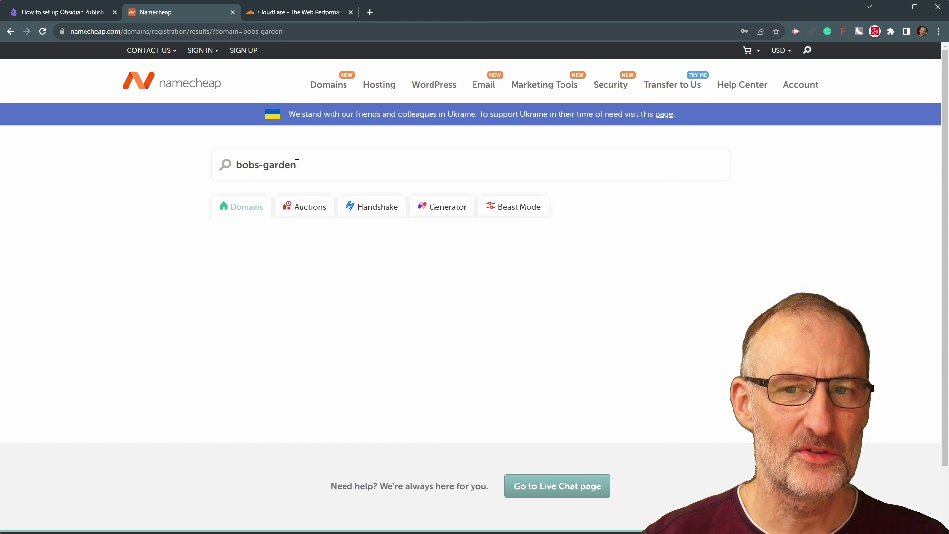
{"action": "key", "text": "Return"}
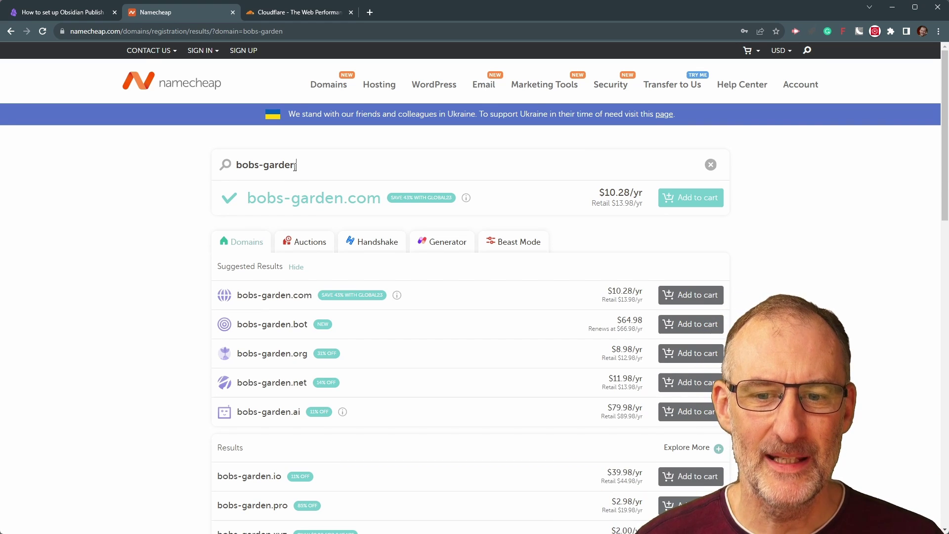
- Compare the cheap bobs-garden.online and bobs-garden.site options, then return to the setup guide
{"action": "scroll", "coordinate": [212, 393], "scroll_direction": "down", "scroll_amount": 3}
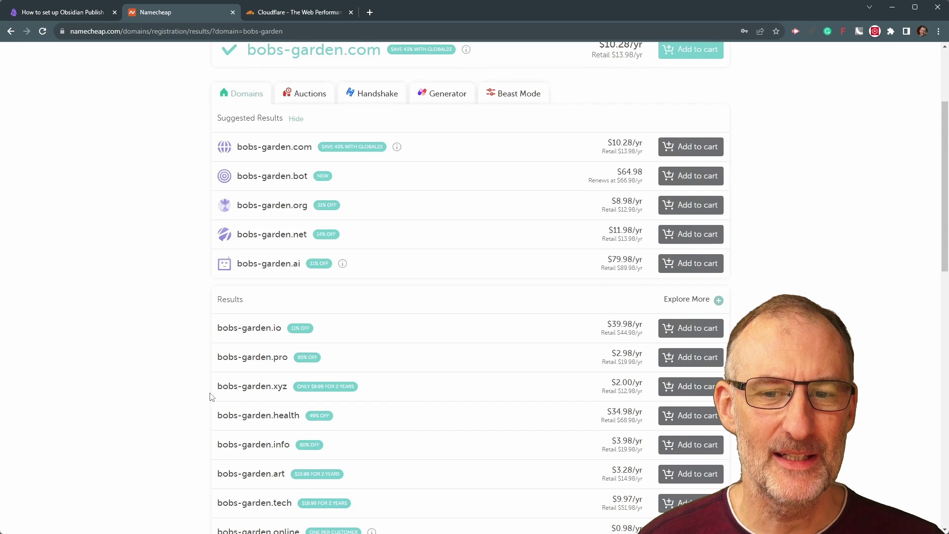
{"action": "scroll", "coordinate": [212, 396], "scroll_direction": "down", "scroll_amount": 5}
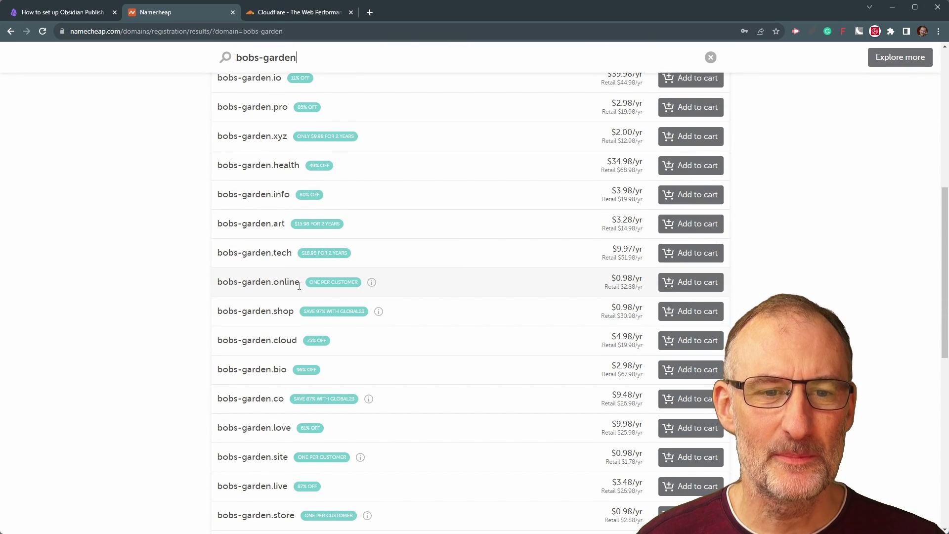
{"action": "left_click_drag", "start_coordinate": [299, 286], "coordinate": [218, 292]}
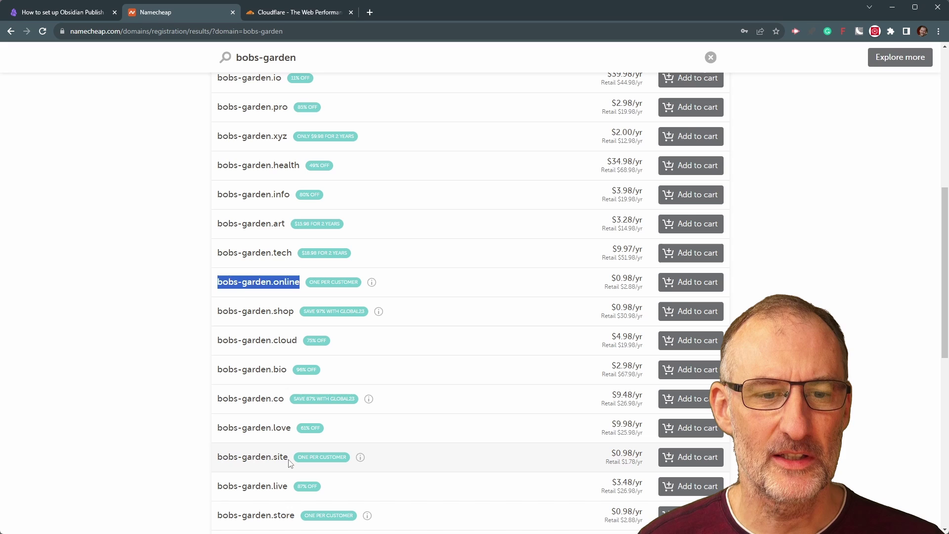
{"action": "left_click_drag", "start_coordinate": [290, 457], "coordinate": [223, 457]}
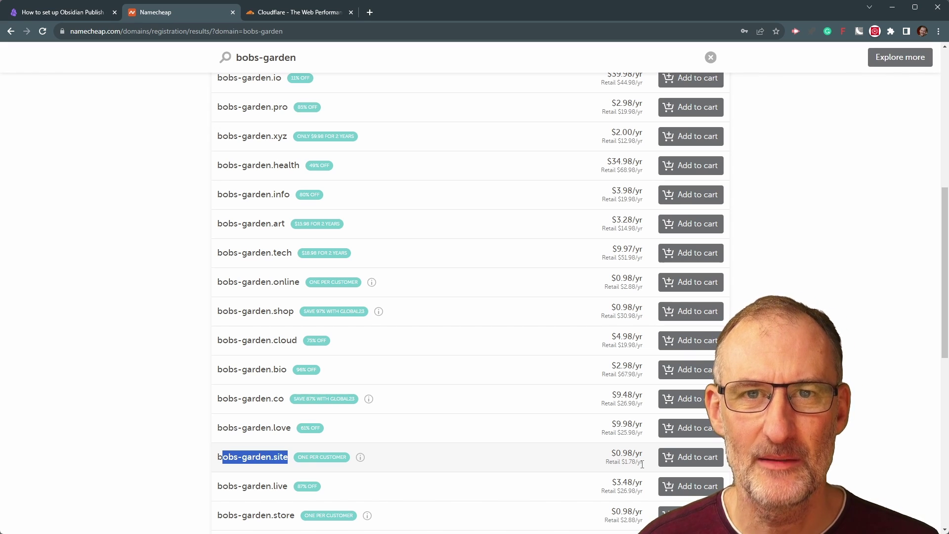
{"action": "left_click", "coordinate": [97, 19]}
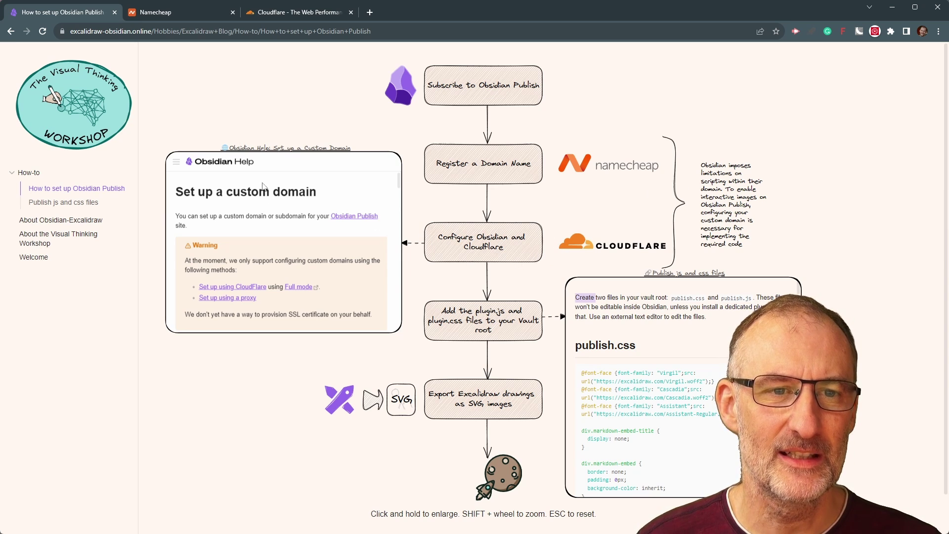
- Review the embedded custom-domain help note, then bring up the Cloudflare tab
{"action": "scroll", "coordinate": [248, 187], "scroll_direction": "down", "scroll_amount": 3}
{"action": "scroll", "coordinate": [248, 187], "scroll_direction": "down", "scroll_amount": 2}
{"action": "scroll", "coordinate": [249, 188], "scroll_direction": "up", "scroll_amount": 6}
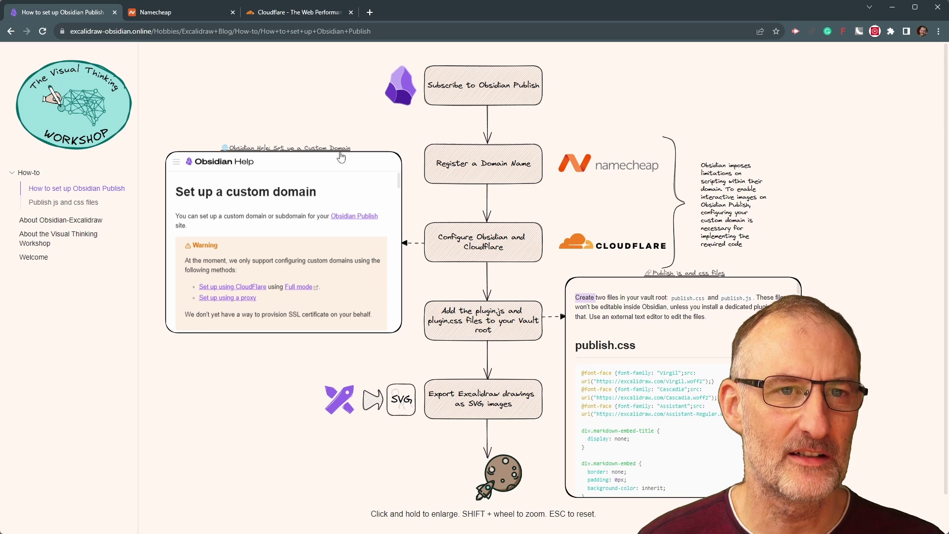
{"action": "left_click", "coordinate": [309, 12]}
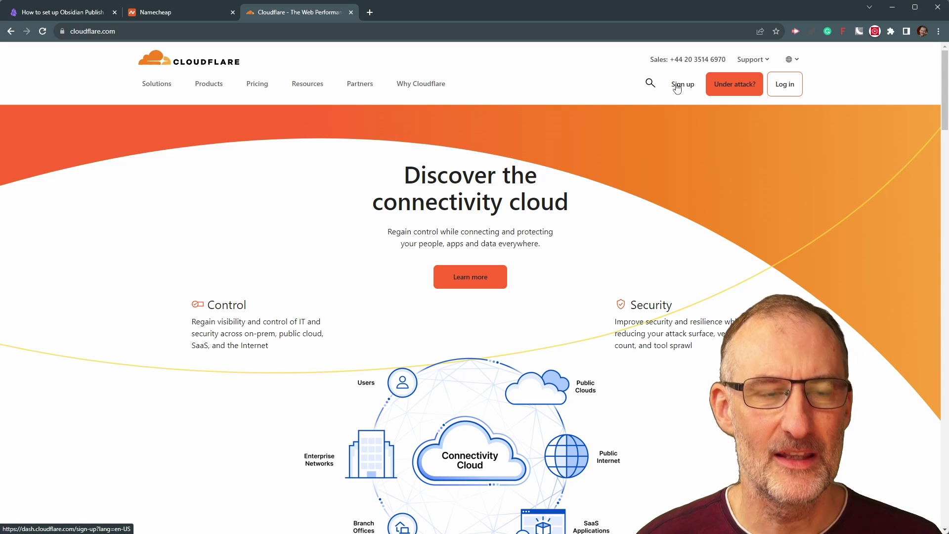
- Return to the How to set up Obsidian Publish tab showing the flowchart
{"action": "left_click", "coordinate": [64, 12]}
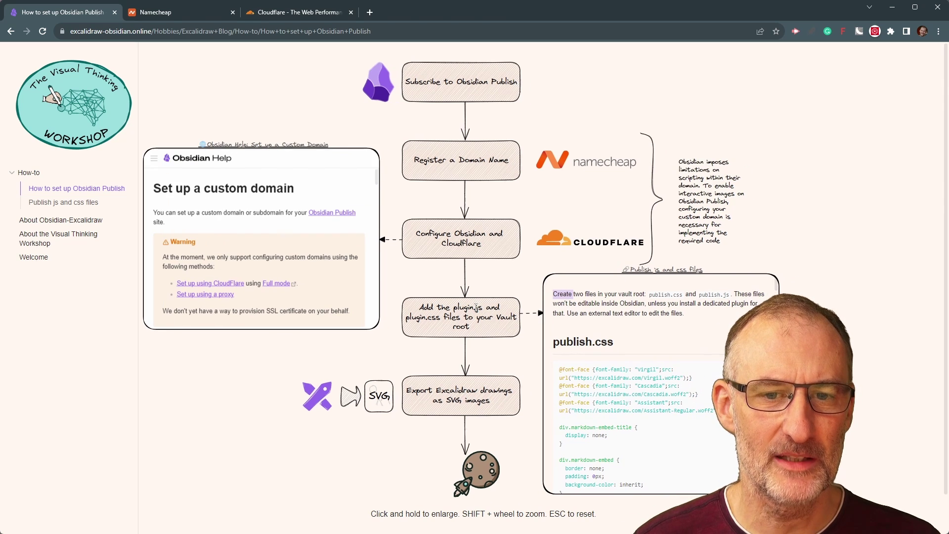
{"action": "double_click", "coordinate": [499, 311]}
{"action": "triple_click", "coordinate": [475, 311]}
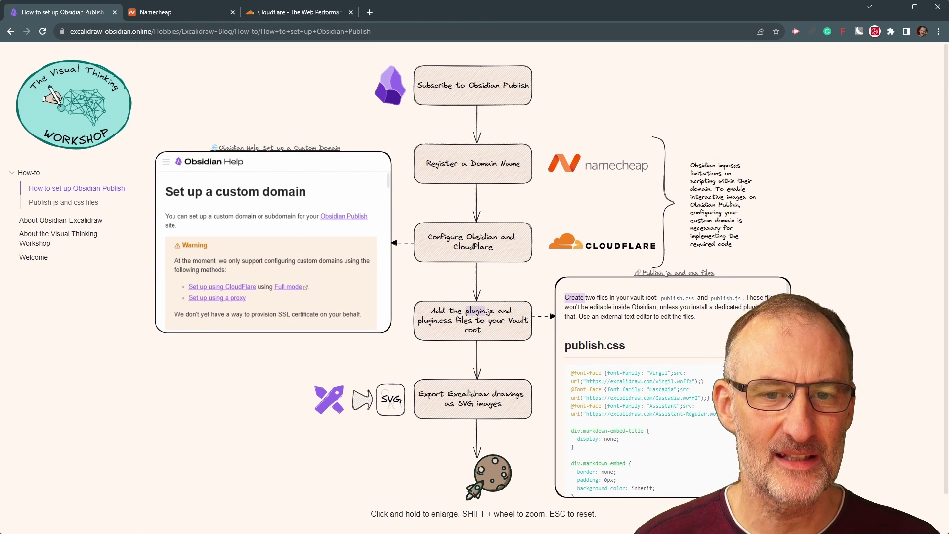
{"action": "double_click", "coordinate": [475, 311]}
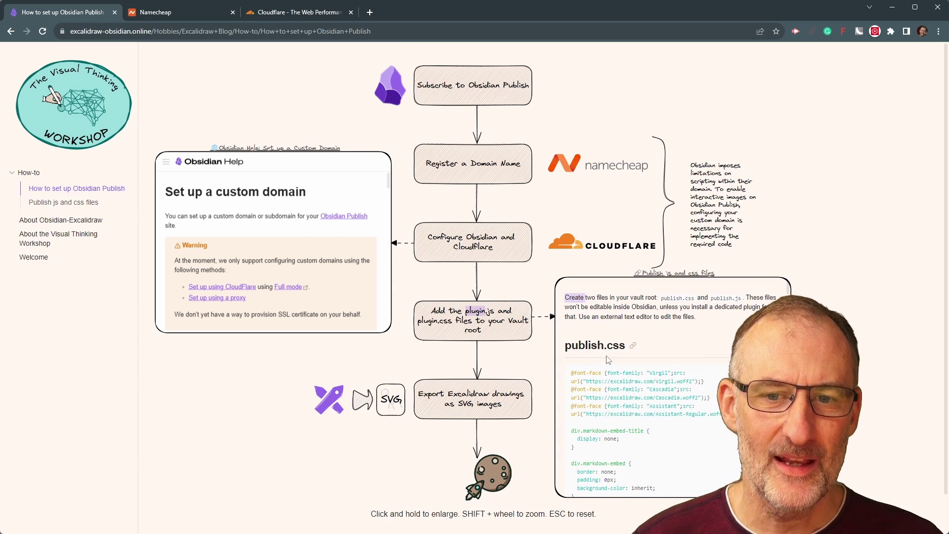
{"action": "scroll", "coordinate": [610, 358], "scroll_direction": "down", "scroll_amount": 2}
{"action": "scroll", "coordinate": [632, 349], "scroll_direction": "up", "scroll_amount": 2}
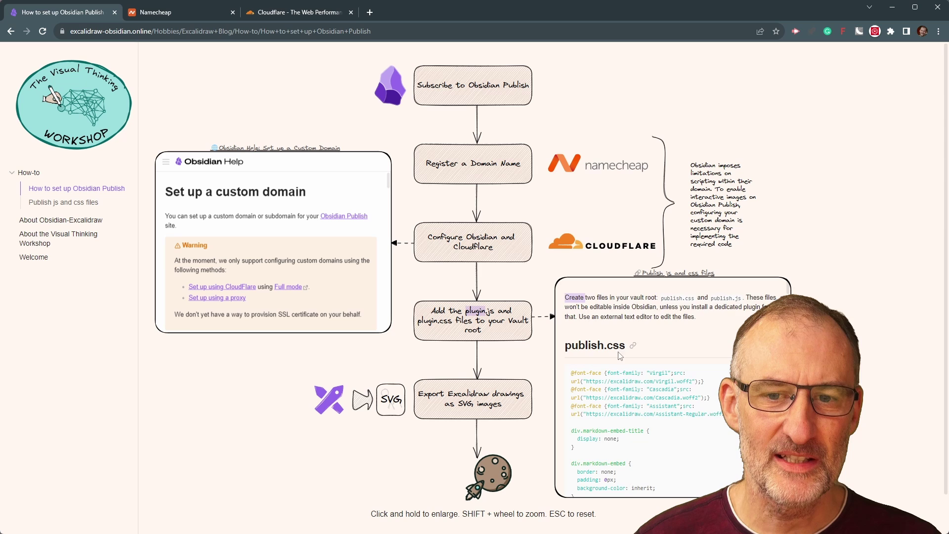
{"action": "scroll", "coordinate": [620, 376], "scroll_direction": "down", "scroll_amount": 5}
{"action": "scroll", "coordinate": [601, 410], "scroll_direction": "down", "scroll_amount": 2}
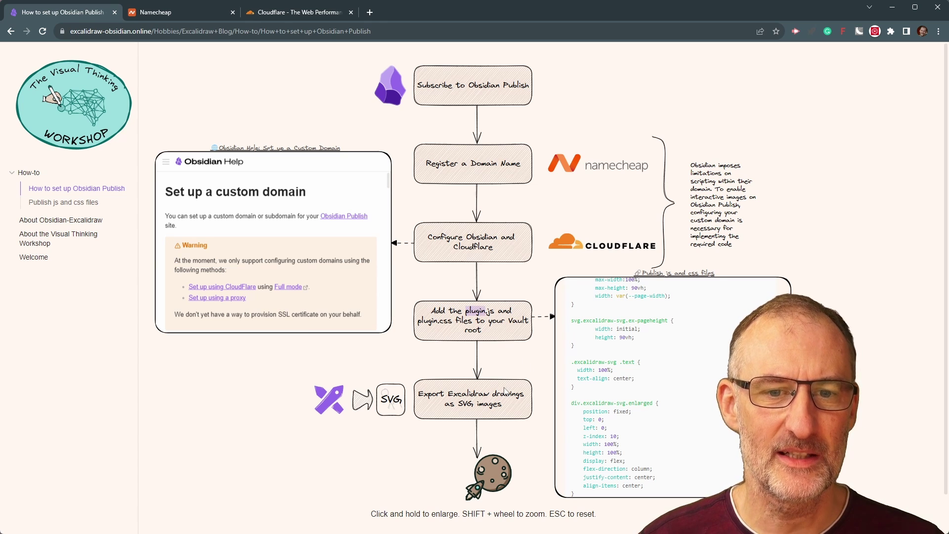
- Back in Obsidian, open the How to set up Excalidraw drawing
{"action": "key", "text": "alt+Tab"}
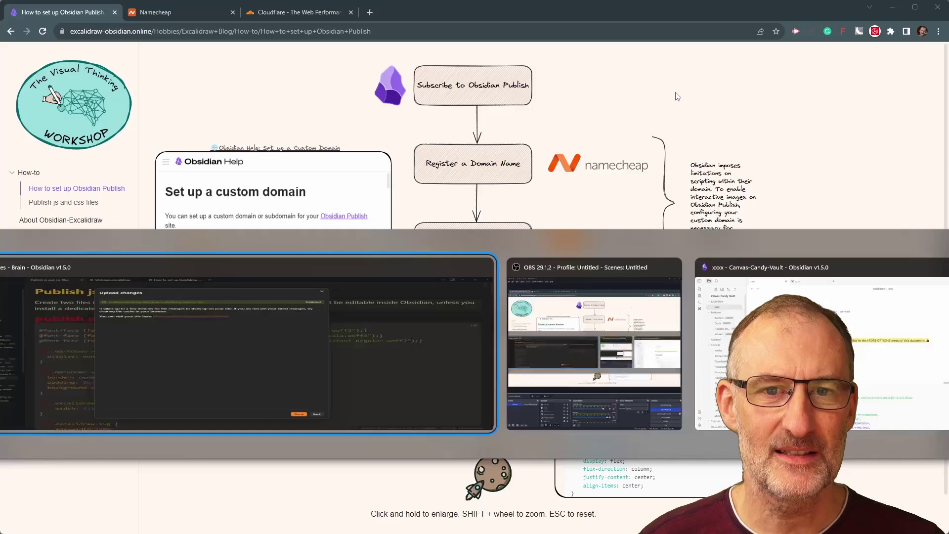
{"action": "key", "text": "Escape"}
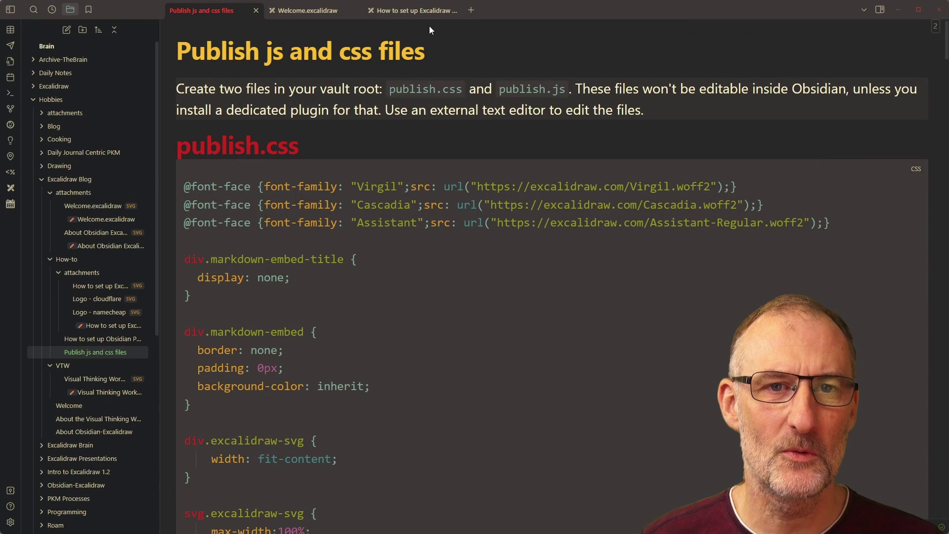
{"action": "left_click", "coordinate": [425, 13]}
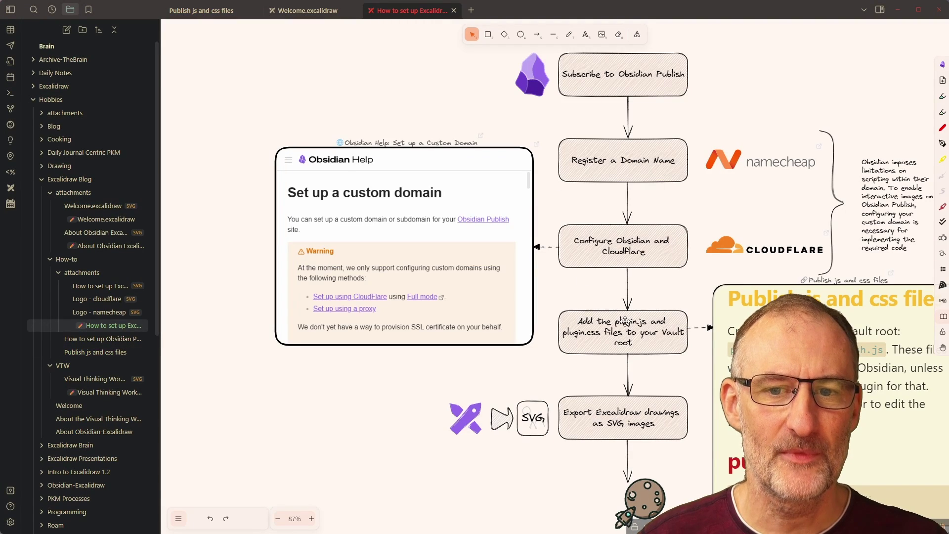
- Retype 'plugin' as 'publish' in the fourth step's plugin.js and plugin.css names
{"action": "double_click", "coordinate": [593, 332]}
{"action": "double_click", "coordinate": [625, 321]}
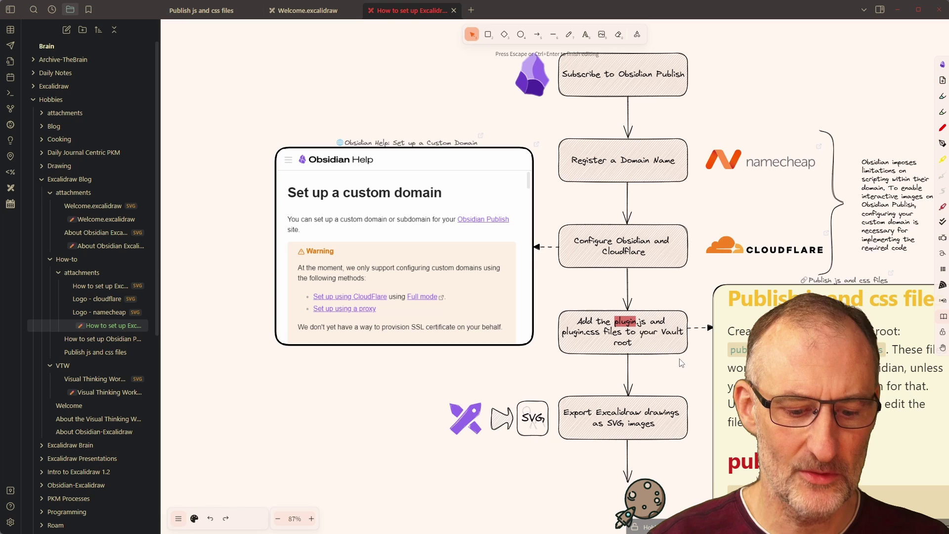
{"action": "type", "text": "publish"}
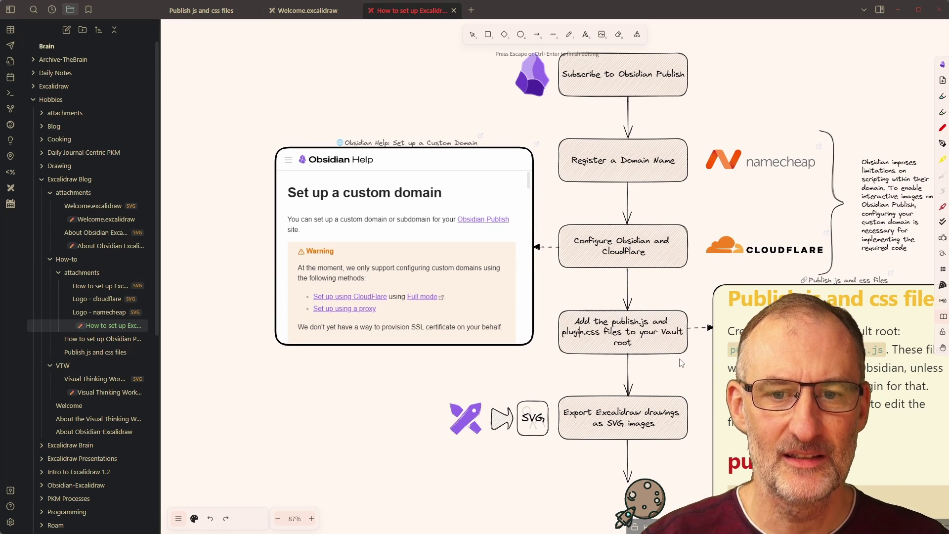
{"action": "key", "text": "BackSpace"}
{"action": "key", "text": "BackSpace"}
{"action": "key", "text": "BackSpace"}
{"action": "type", "text": "blis"}
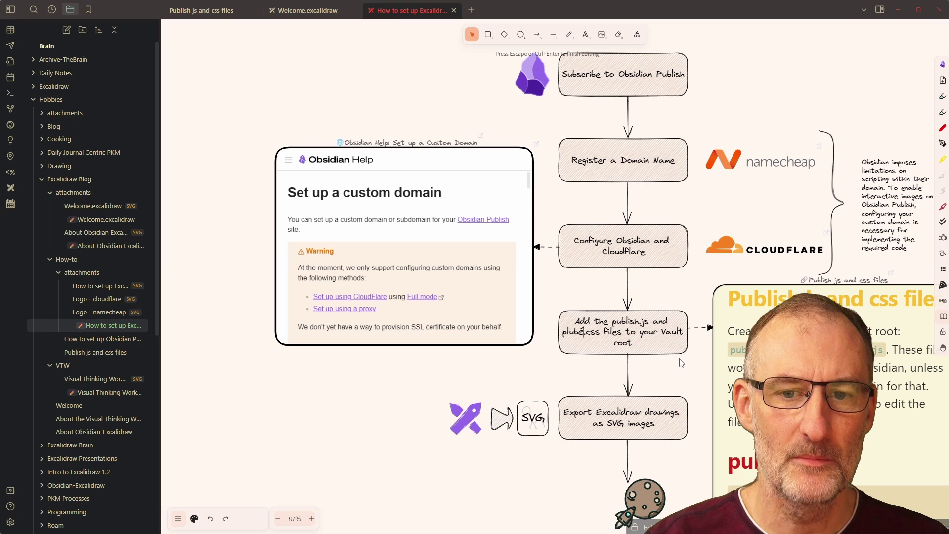
{"action": "type", "text": "h"}
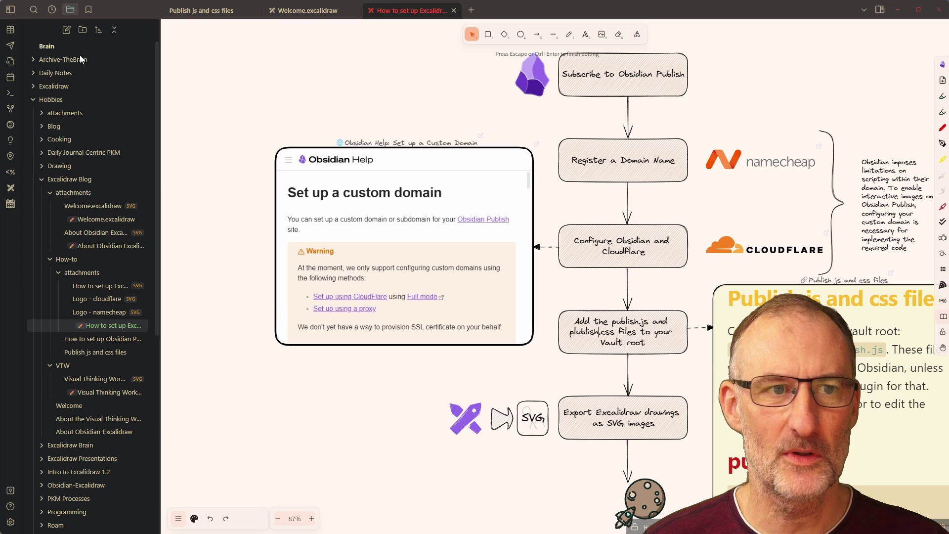
- Publish the edited How to set up Excalidraw Publish drawing and switch back to Chrome
{"action": "left_click", "coordinate": [11, 46]}
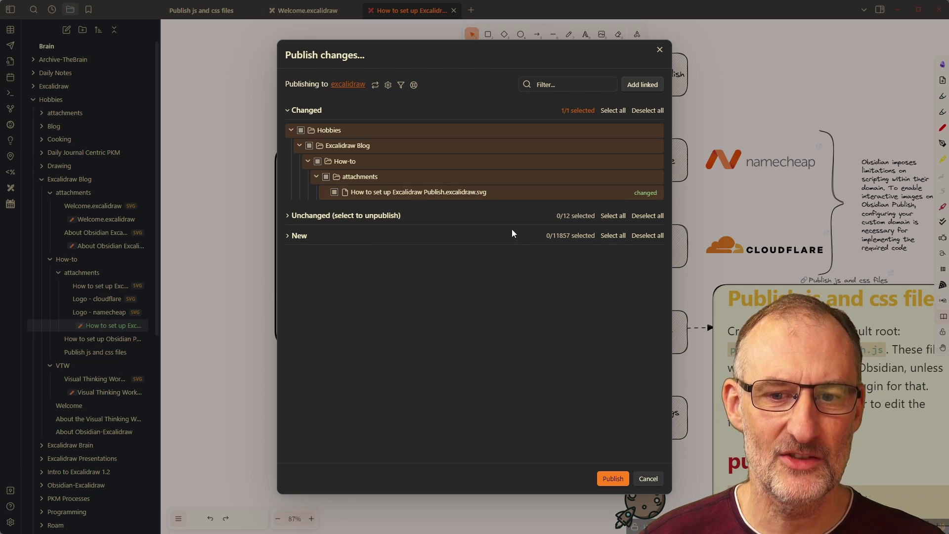
{"action": "left_click", "coordinate": [618, 479]}
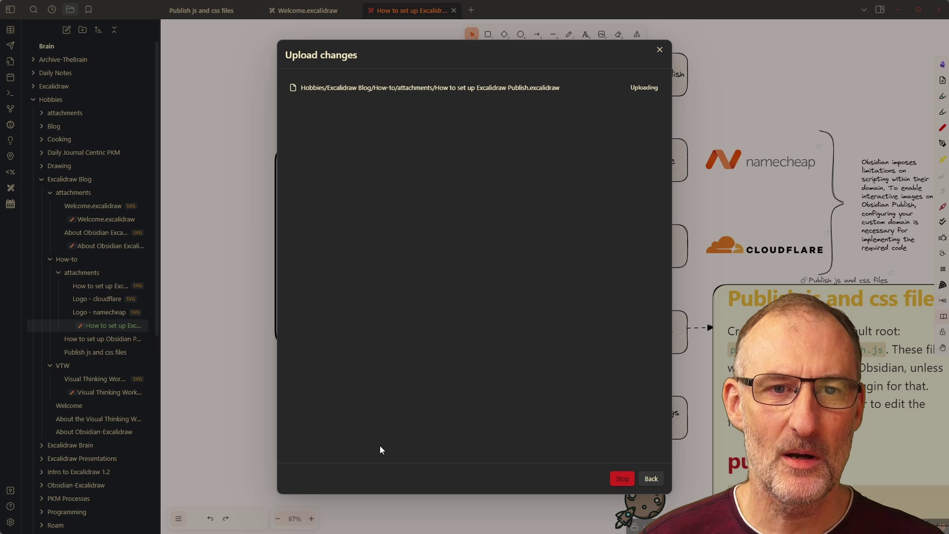
{"action": "key", "text": "alt+Tab"}
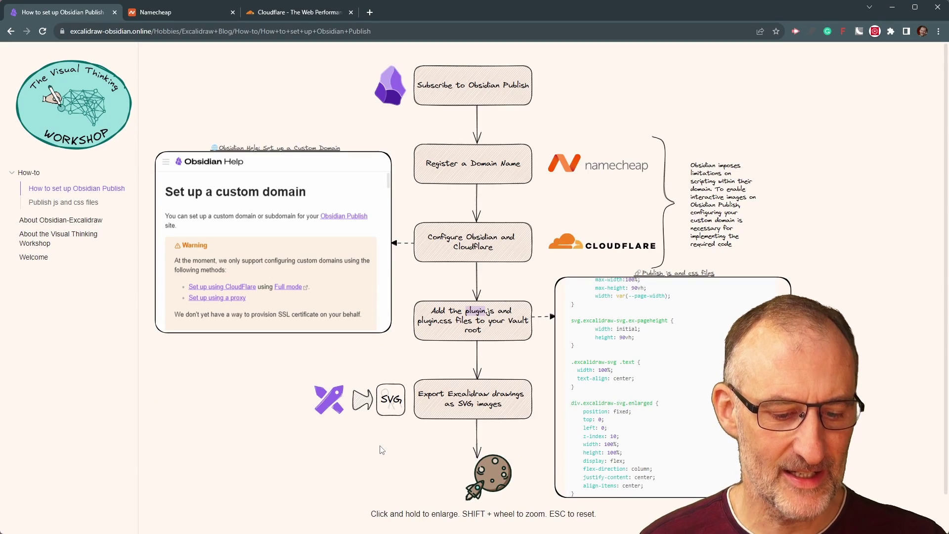
- Reload the page and check the diagram reads publish.js, spotting the misspelled 'plublish' css name
{"action": "key", "text": "F5"}
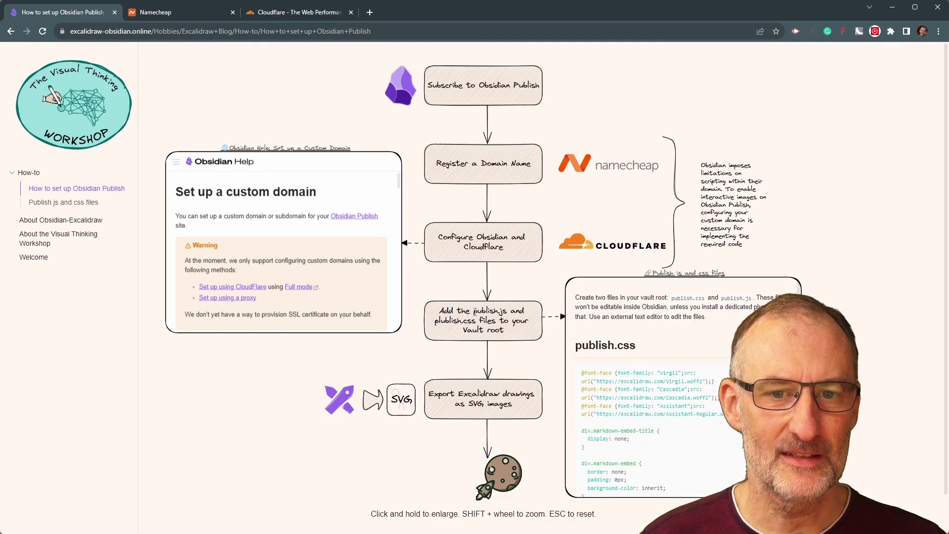
{"action": "left_click_drag", "start_coordinate": [477, 308], "coordinate": [497, 305]}
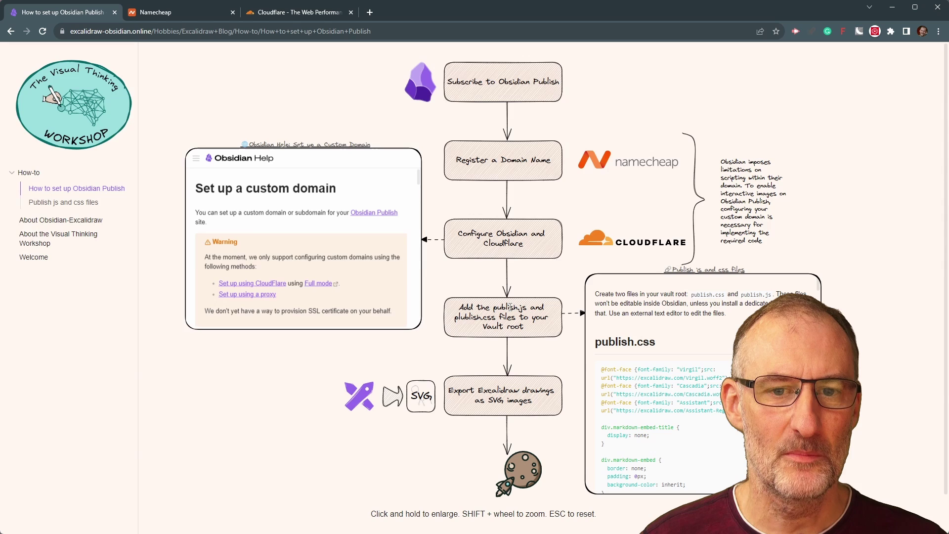
{"action": "double_click", "coordinate": [499, 307]}
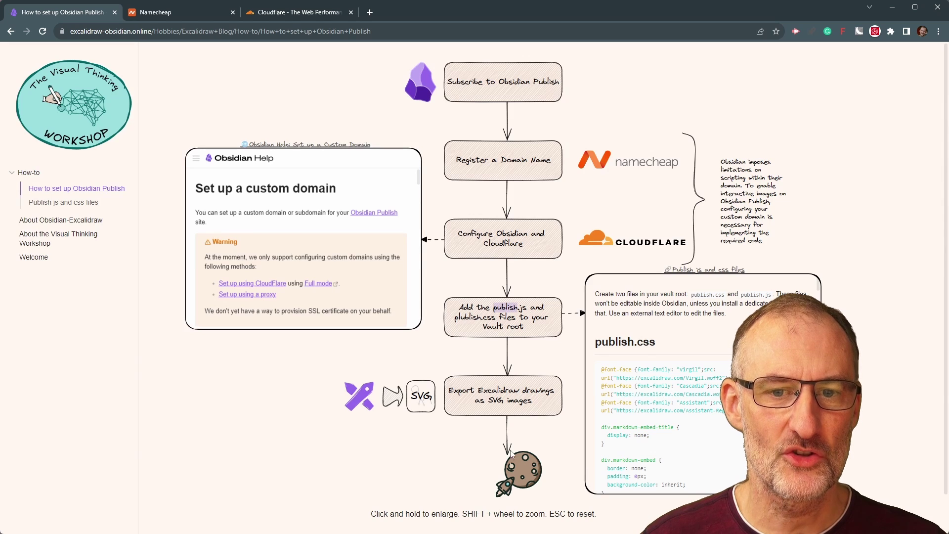
{"action": "double_click", "coordinate": [471, 318]}
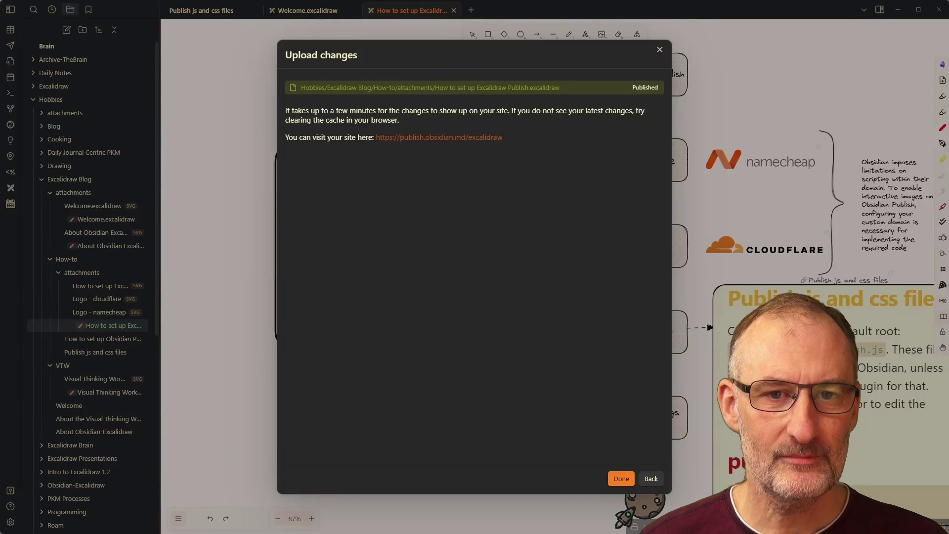
- Dismiss the upload summary and open the How to set up Obsidian Publish setup drawing
{"action": "left_click", "coordinate": [659, 49]}
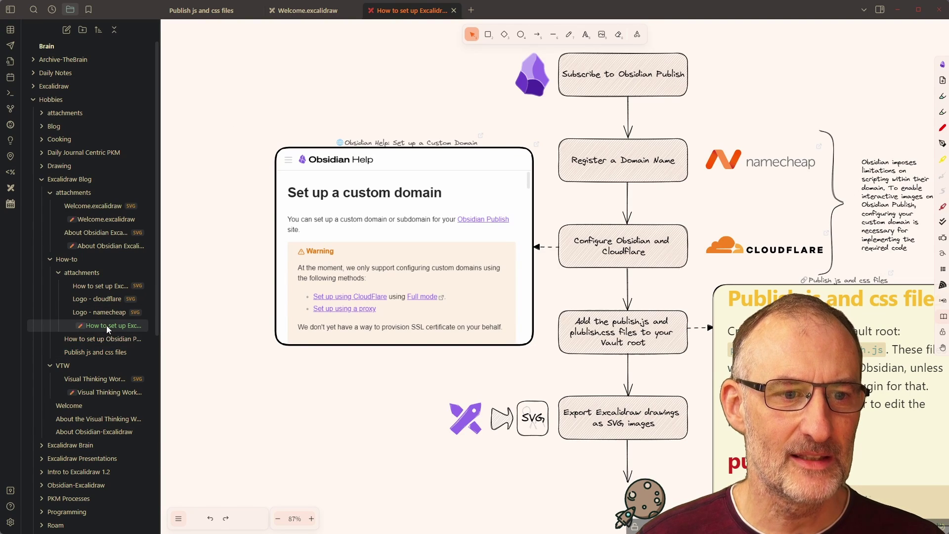
{"action": "left_click", "coordinate": [100, 340]}
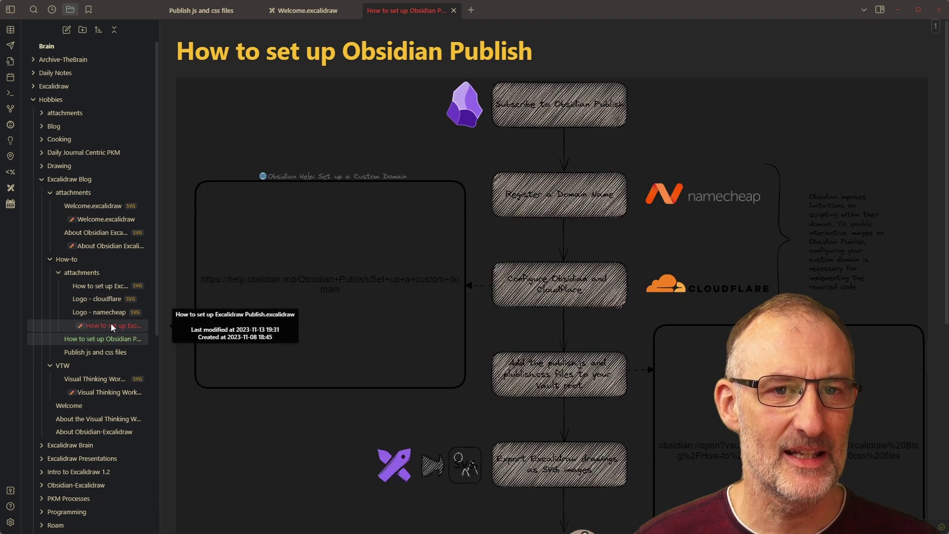
{"action": "left_click", "coordinate": [111, 326]}
- View the setup drawing as markdown and change excalidraw-export-transparent from true to false
{"action": "right_click", "coordinate": [395, 11]}
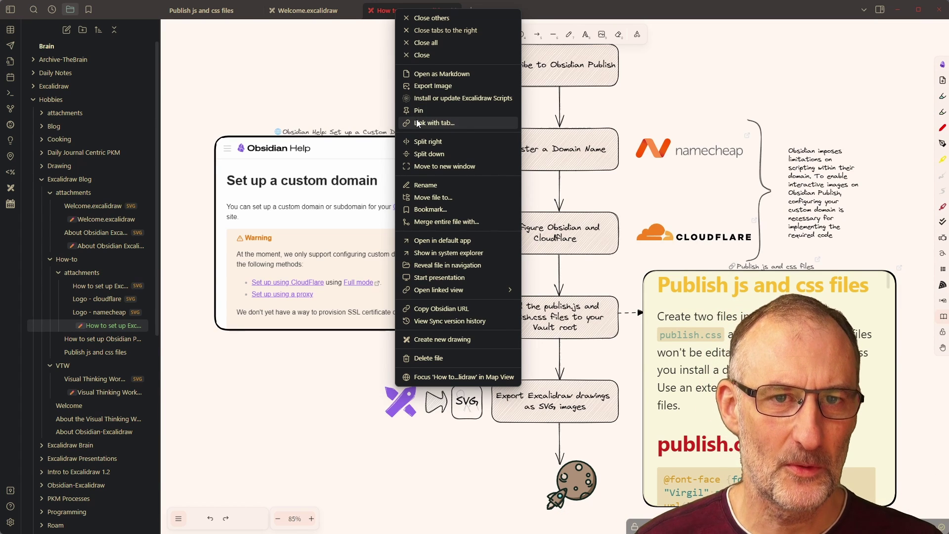
{"action": "left_click", "coordinate": [461, 73]}
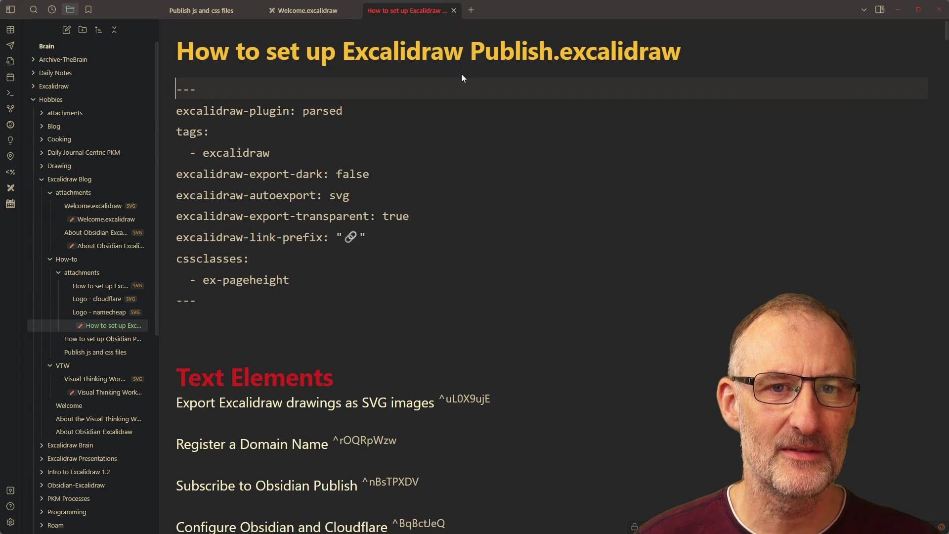
{"action": "left_click", "coordinate": [383, 179]}
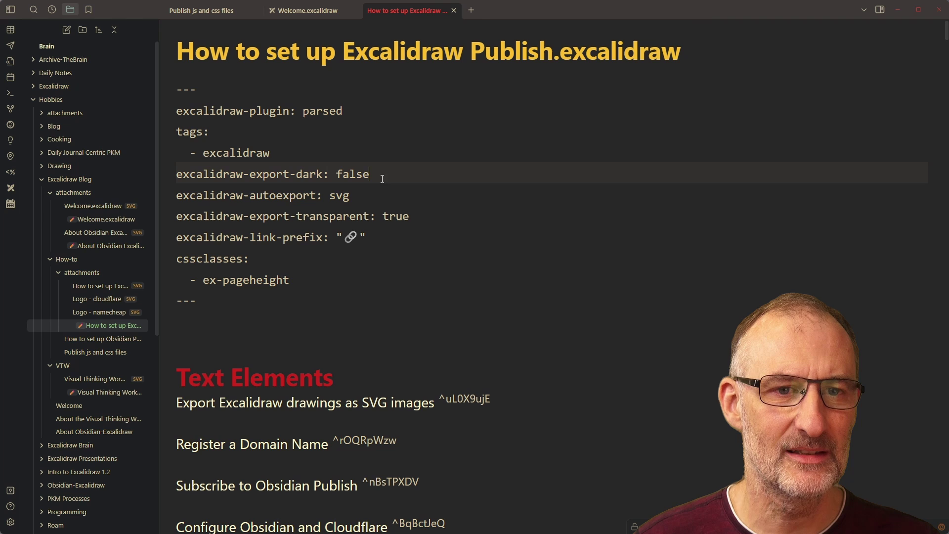
{"action": "double_click", "coordinate": [397, 216]}
{"action": "type", "text": "f"}
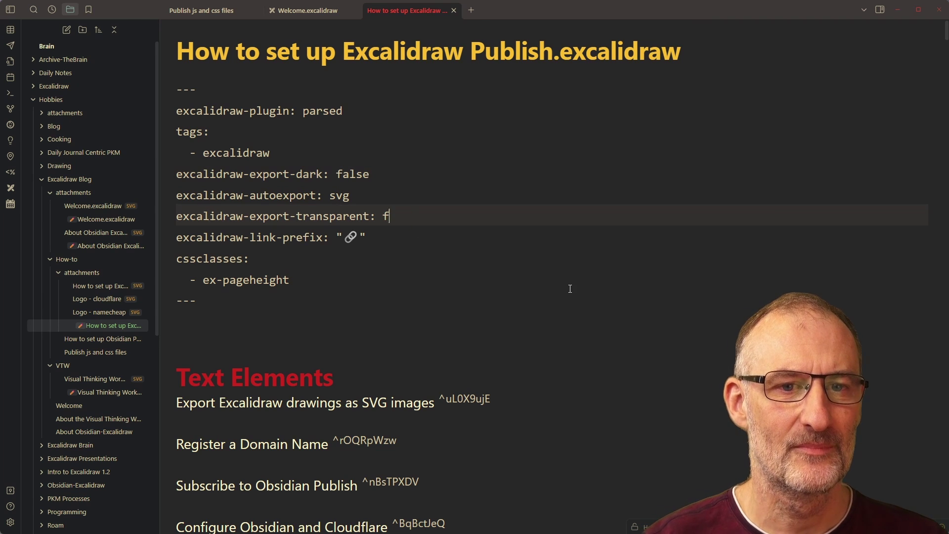
{"action": "type", "text": "alse"}
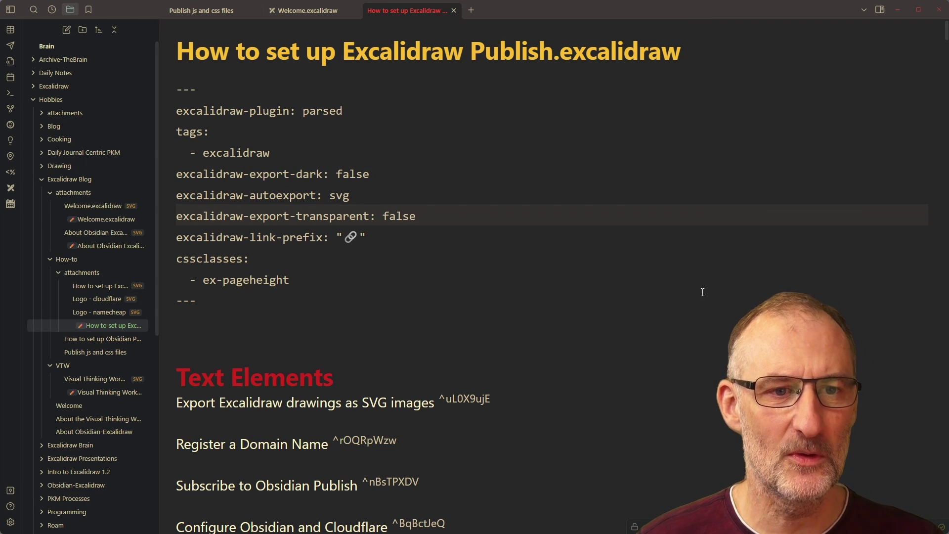
{"action": "left_click_drag", "start_coordinate": [297, 217], "coordinate": [375, 216]}
{"action": "left_click", "coordinate": [320, 302]}
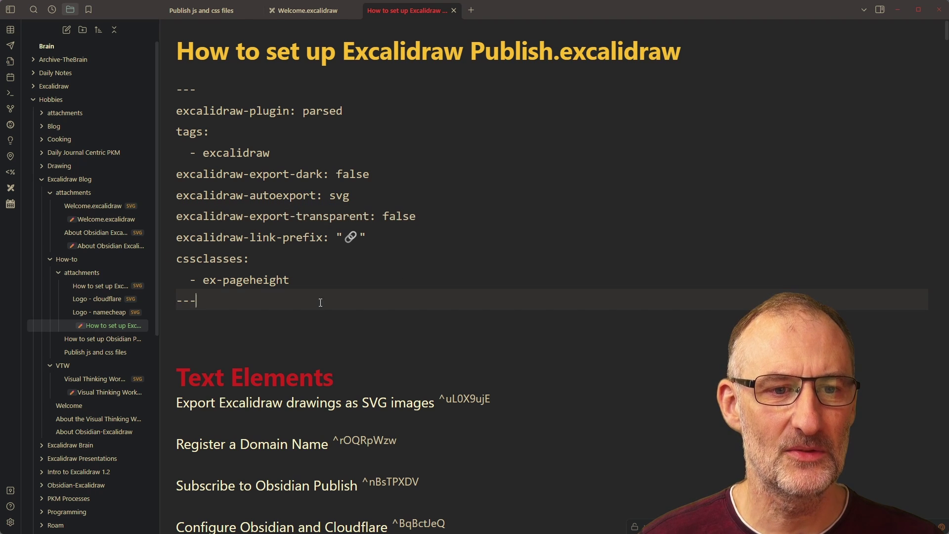
{"action": "right_click", "coordinate": [394, 13]}
- Return to drawing view, then reopen the How to set up Obsidian Publish note to check its SVG embed
{"action": "left_click", "coordinate": [442, 79]}
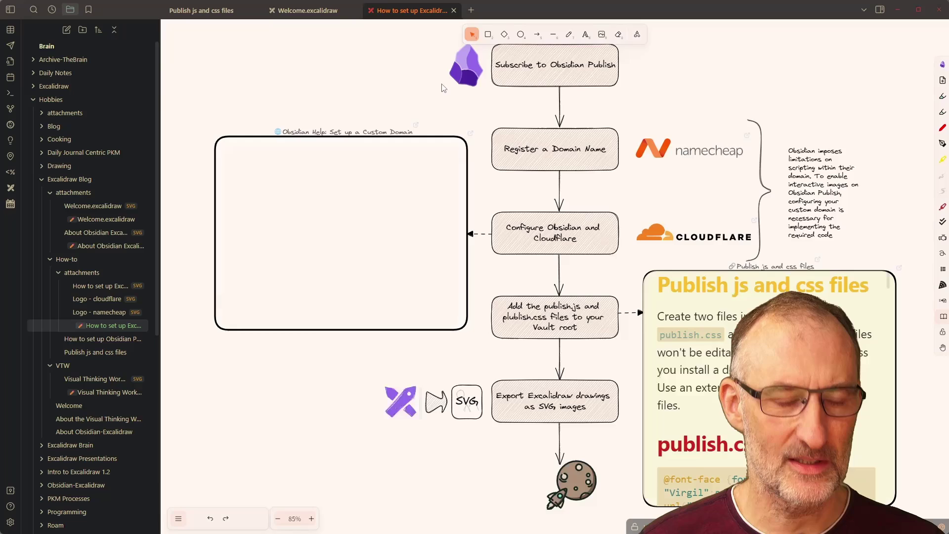
{"action": "left_click", "coordinate": [110, 342]}
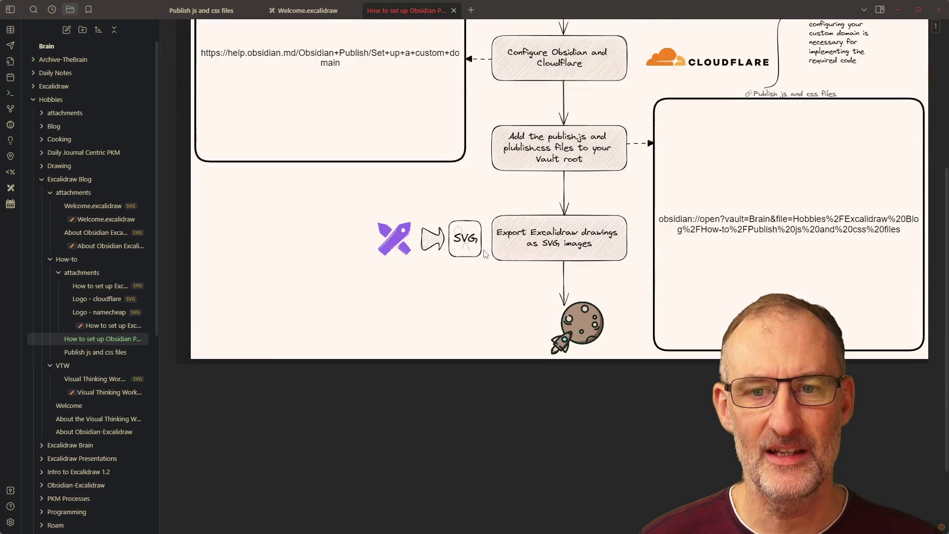
{"action": "scroll", "coordinate": [486, 250], "scroll_direction": "up", "scroll_amount": 2}
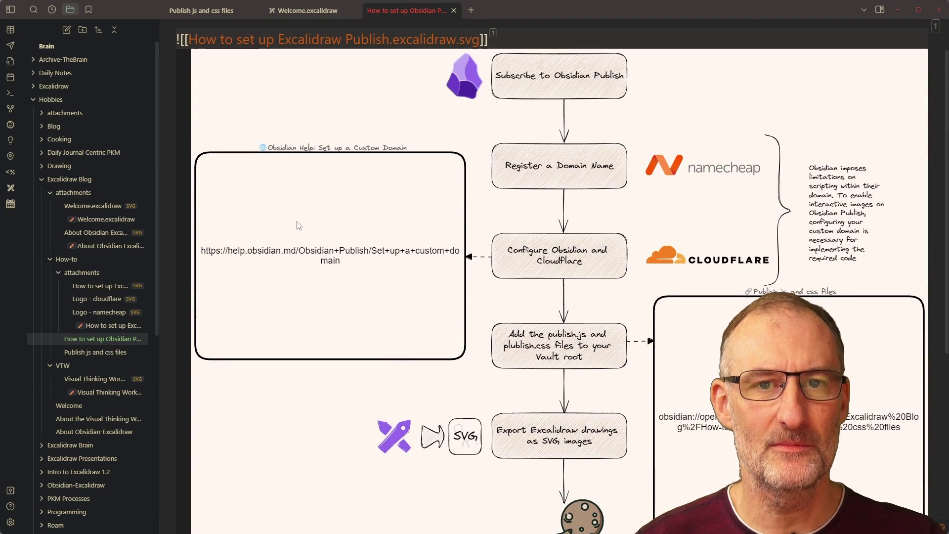
{"action": "scroll", "coordinate": [299, 225], "scroll_direction": "up", "scroll_amount": 1}
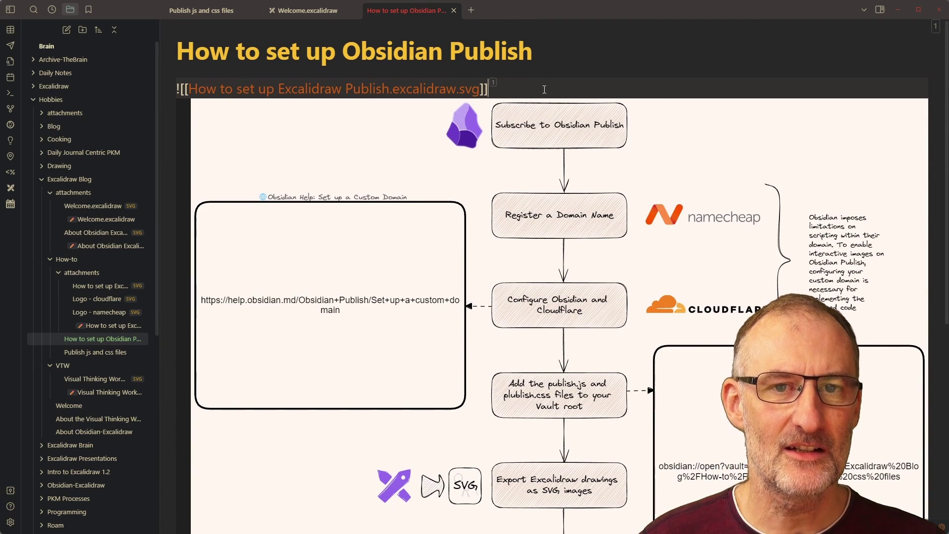
{"action": "left_click_drag", "start_coordinate": [488, 89], "coordinate": [177, 85]}
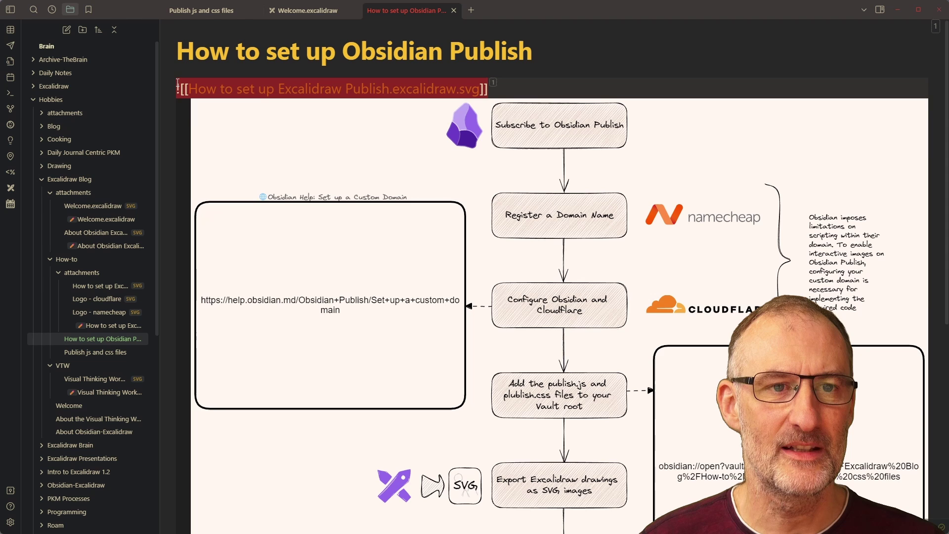
{"action": "scroll", "coordinate": [437, 145], "scroll_direction": "down", "scroll_amount": 3}
{"action": "scroll", "coordinate": [437, 145], "scroll_direction": "down", "scroll_amount": 2}
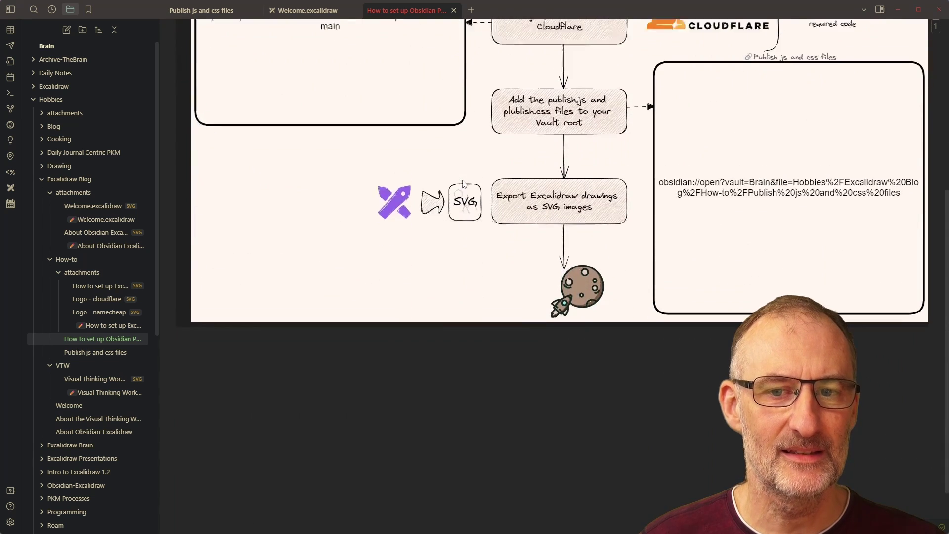
{"action": "scroll", "coordinate": [463, 185], "scroll_direction": "up", "scroll_amount": 4}
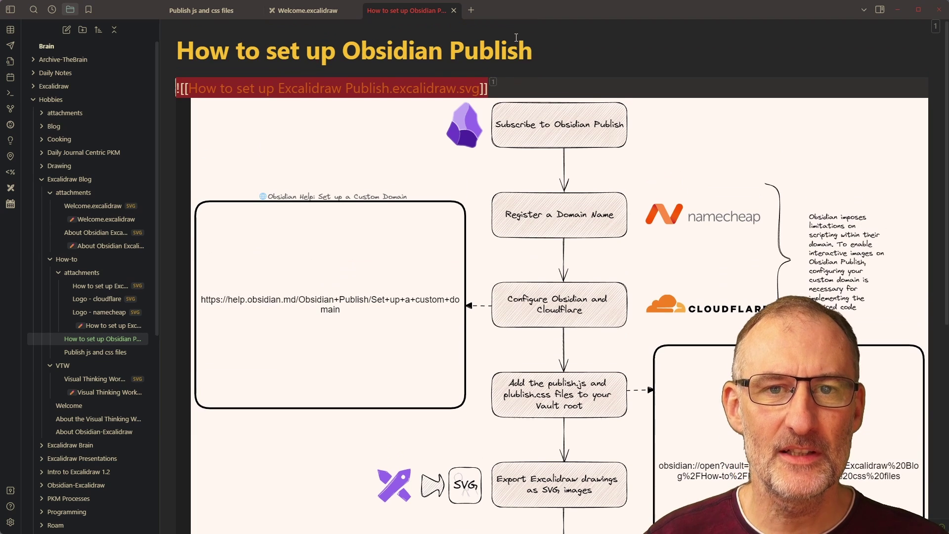
{"action": "scroll", "coordinate": [517, 80], "scroll_direction": "up", "scroll_amount": 2}
{"action": "left_click", "coordinate": [517, 81]}
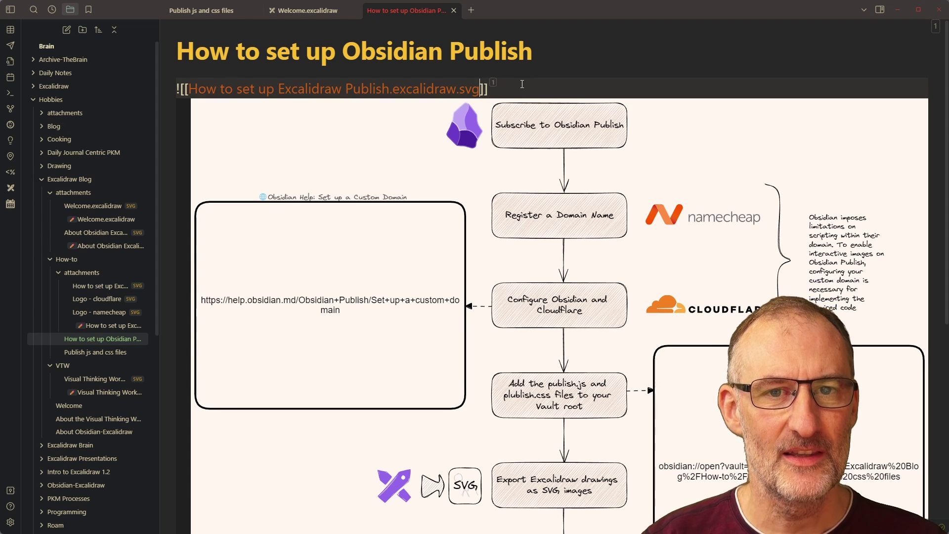
- Run 'Excalidraw: Open Excalidraw drawing' from the command palette to open the embedded drawing
{"action": "key", "text": "Right"}
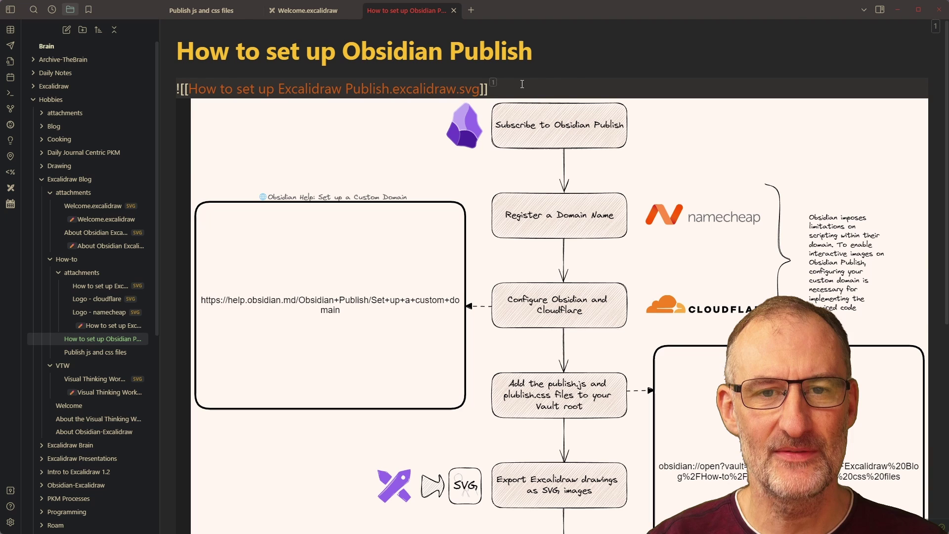
{"action": "key", "text": "ctrl+p"}
{"action": "type", "text": "o"}
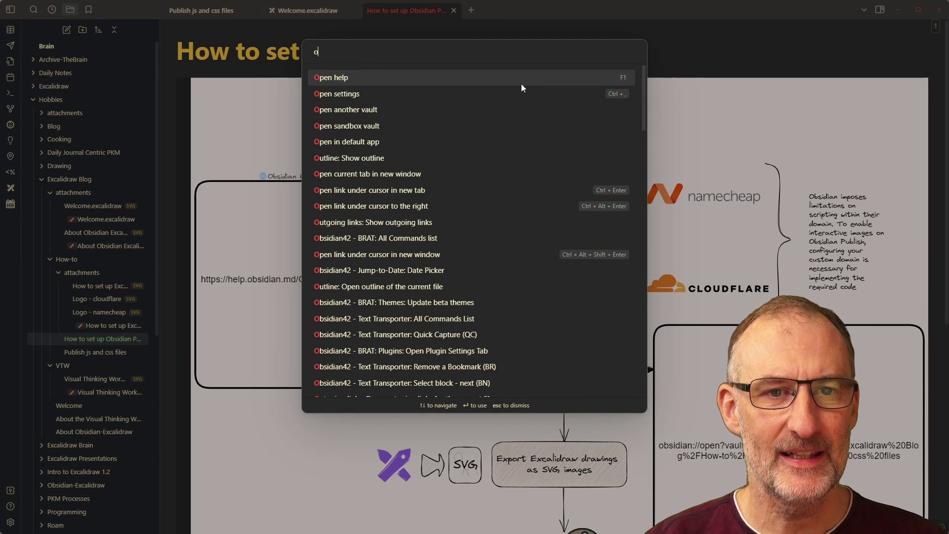
{"action": "type", "text": "pen ex"}
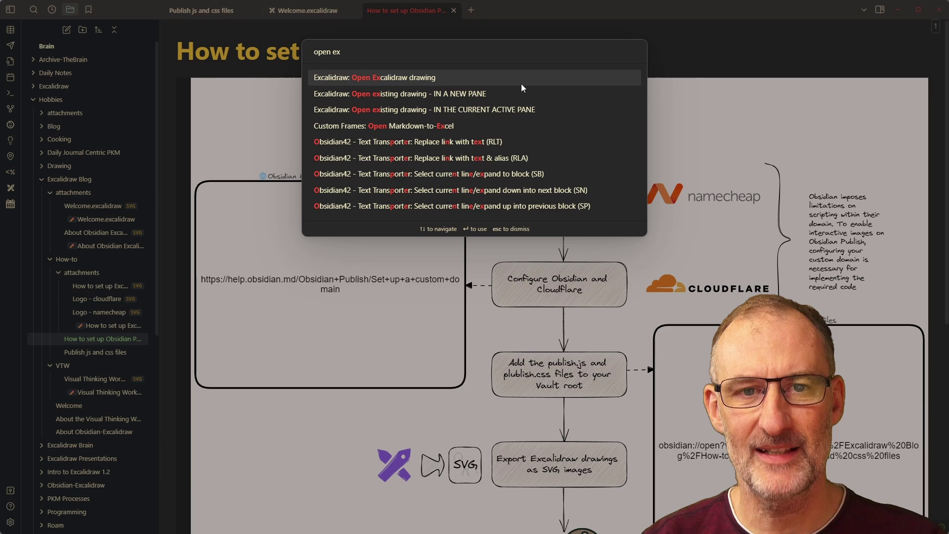
{"action": "key", "text": "Return"}
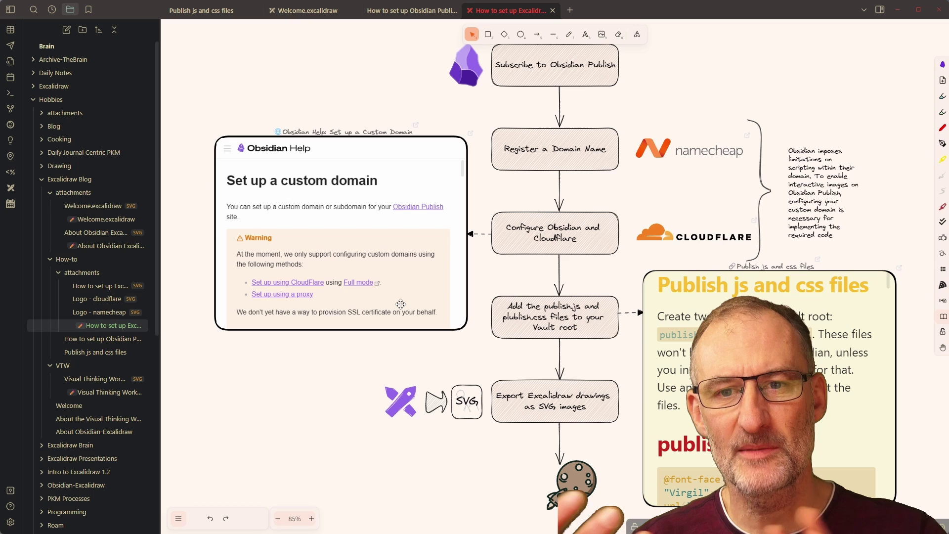
- Close the note and show the setup drawing's front matter as markdown source
{"action": "left_click", "coordinate": [454, 10]}
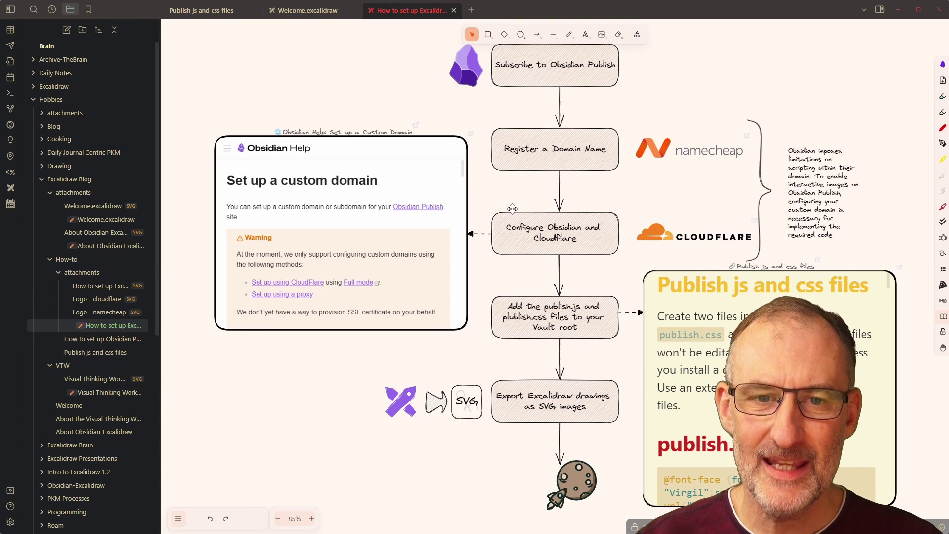
{"action": "right_click", "coordinate": [408, 11]}
{"action": "left_click", "coordinate": [477, 76]}
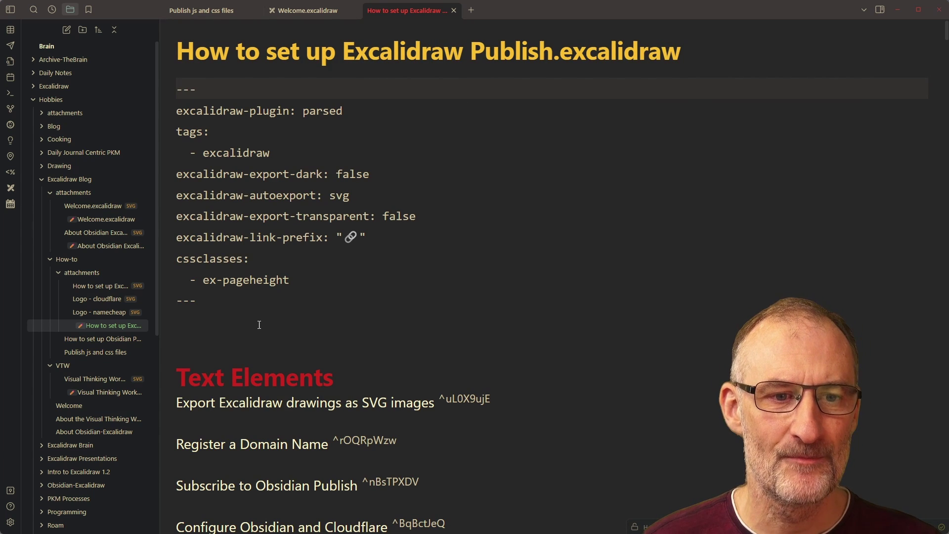
{"action": "left_click_drag", "start_coordinate": [261, 315], "coordinate": [210, 315]}
{"action": "key", "text": "ctrl+comma"}
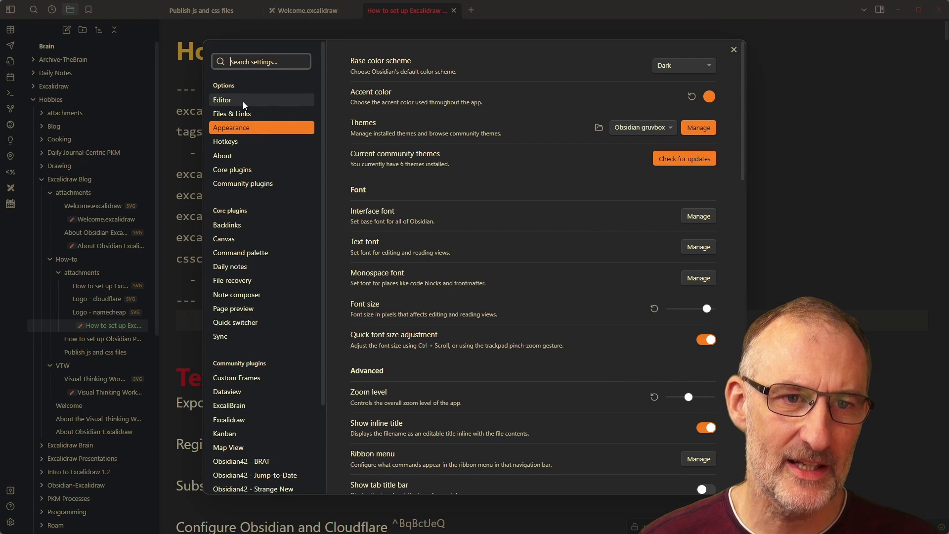
- Set Editor 'Properties in document' to Hidden, then reopen Settings to change it again
{"action": "left_click", "coordinate": [244, 102]}
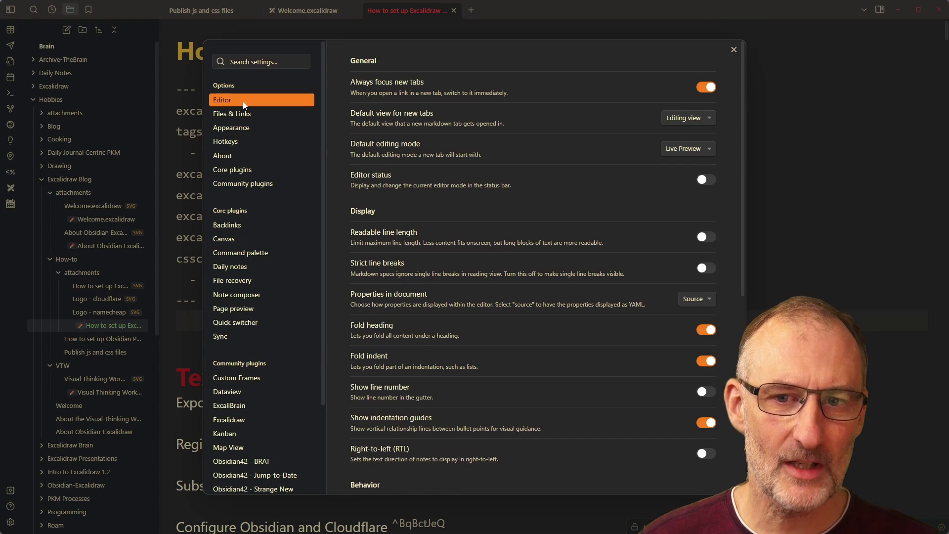
{"action": "left_click", "coordinate": [695, 299]}
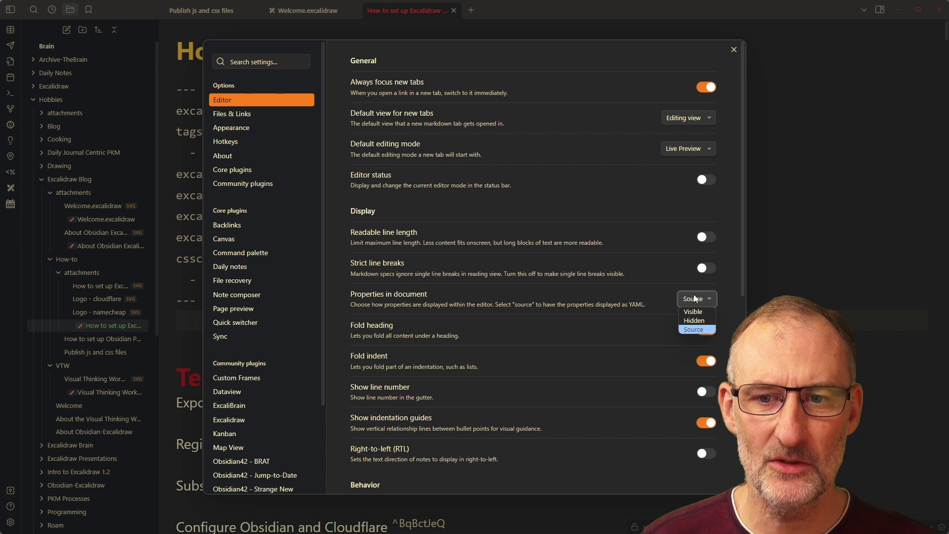
{"action": "left_click", "coordinate": [694, 320]}
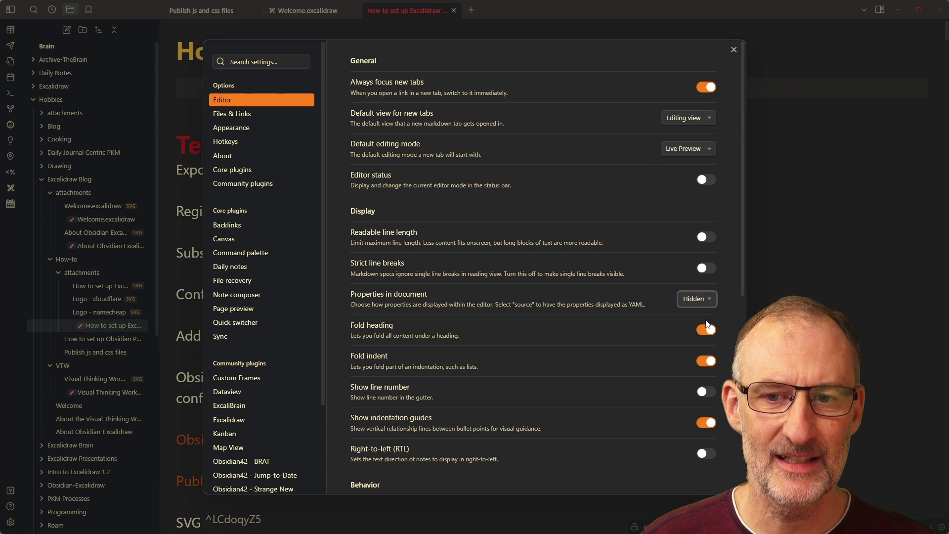
{"action": "left_click", "coordinate": [734, 50]}
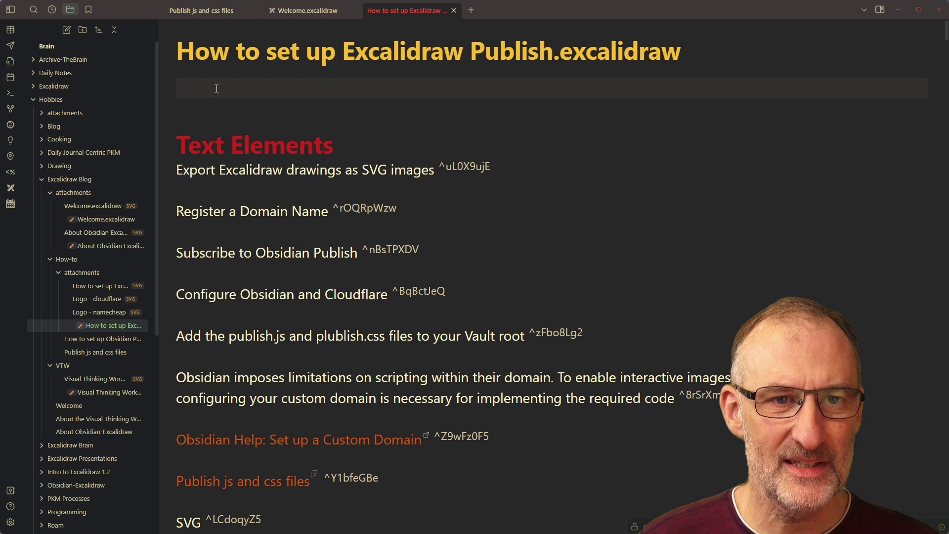
{"action": "left_click", "coordinate": [10, 522]}
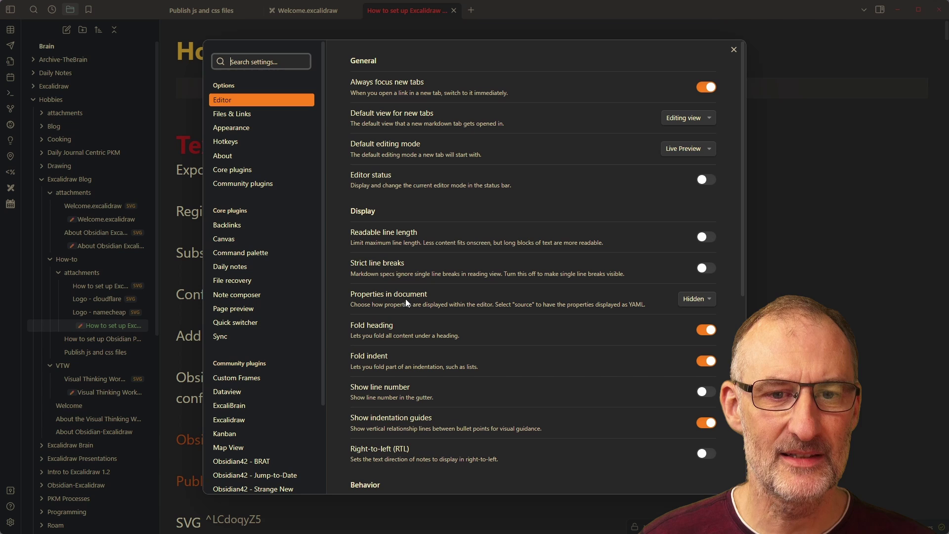
{"action": "left_click", "coordinate": [698, 300]}
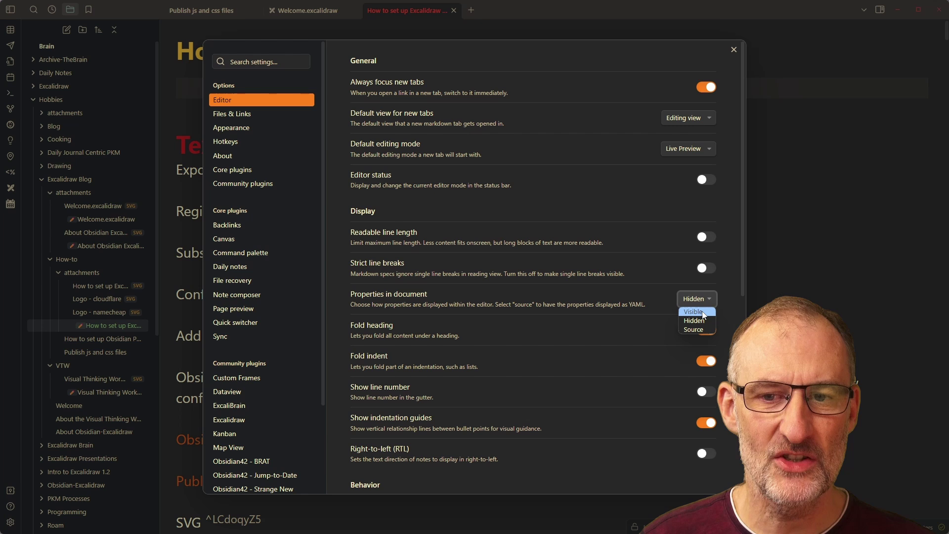
- Switch 'Properties in document' to Visible, then to Source, showing the front matter as raw YAML
{"action": "left_click", "coordinate": [697, 312]}
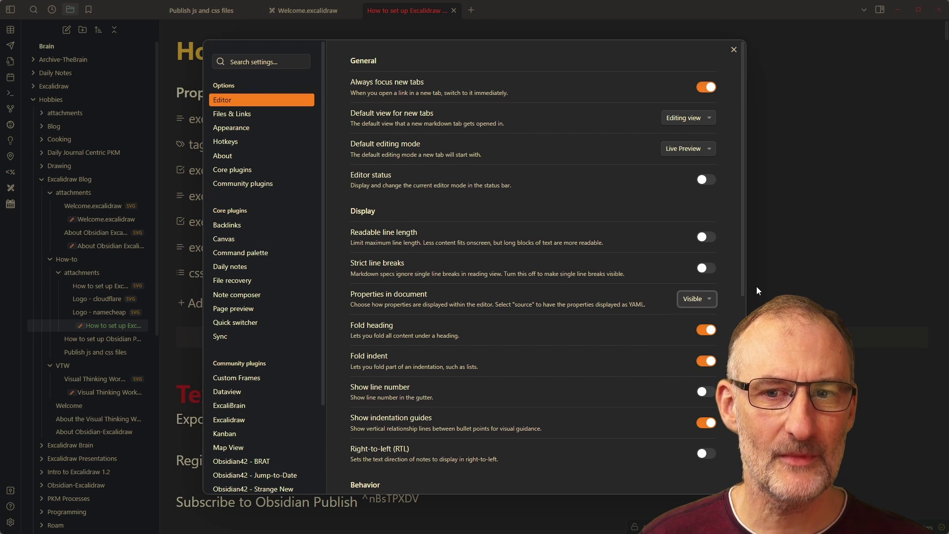
{"action": "key", "text": "Escape"}
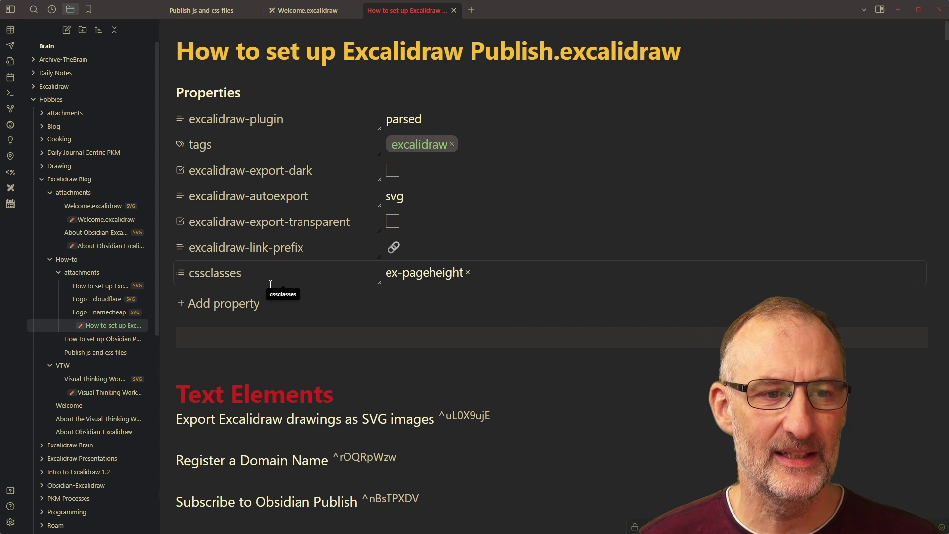
{"action": "left_click", "coordinate": [10, 522]}
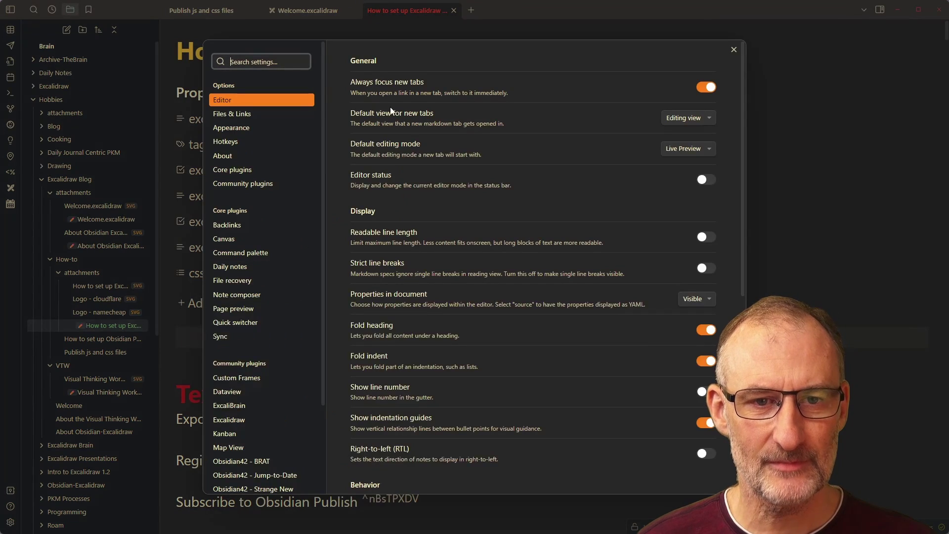
{"action": "left_click", "coordinate": [697, 299]}
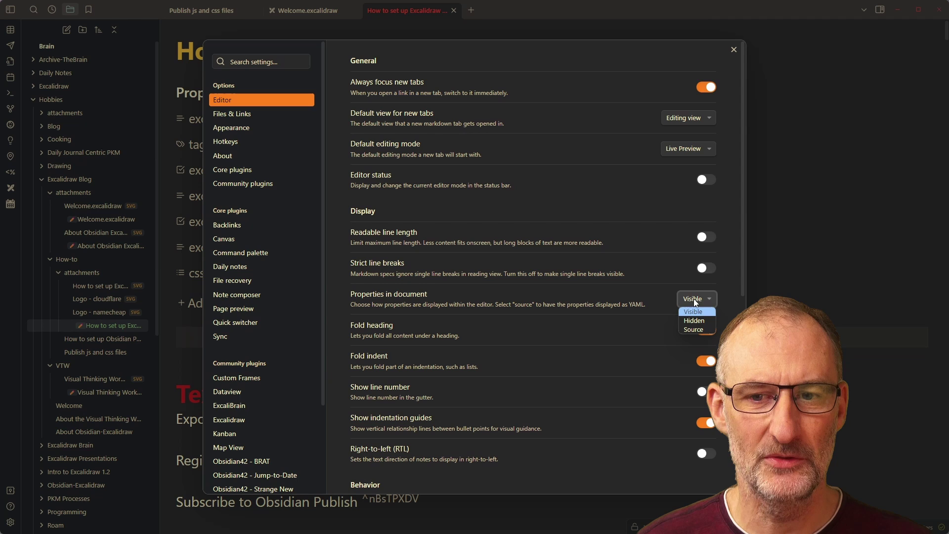
{"action": "left_click", "coordinate": [701, 331]}
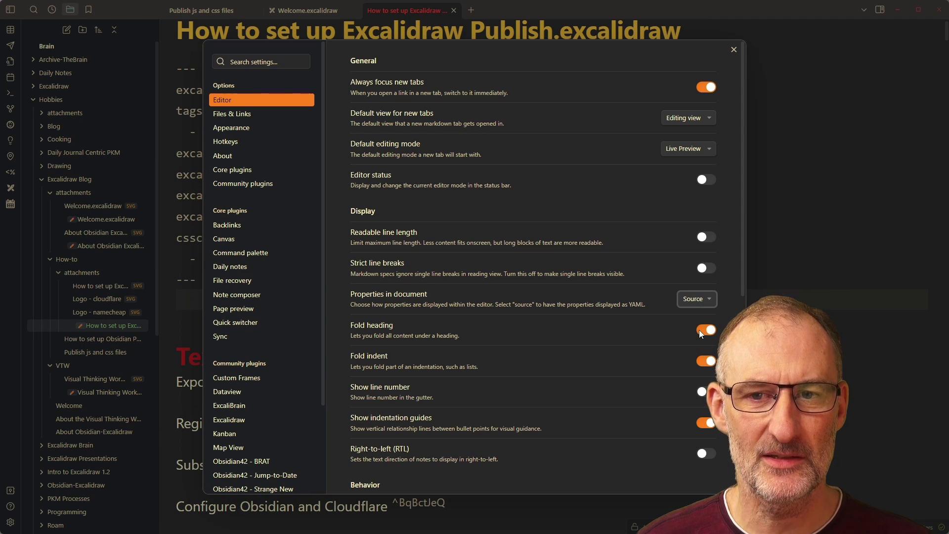
{"action": "left_click", "coordinate": [736, 51]}
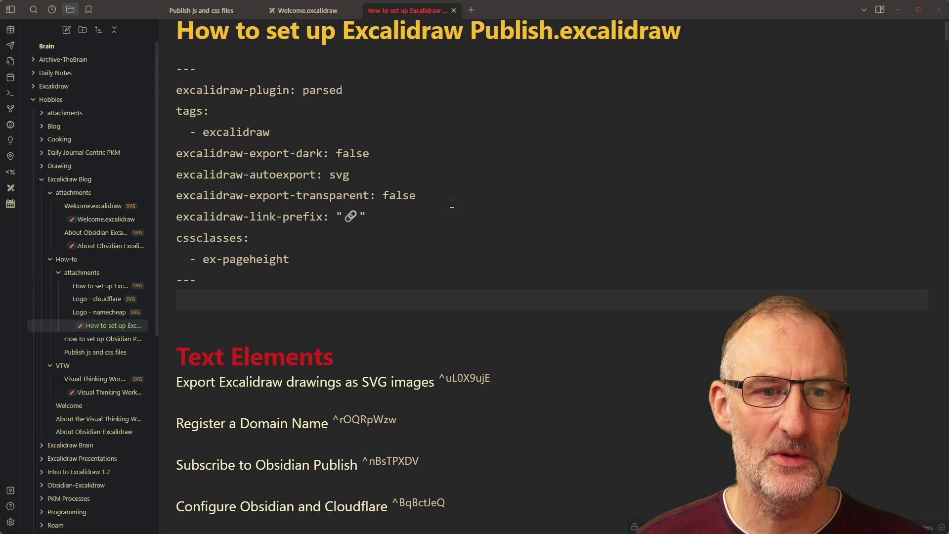
{"action": "left_click", "coordinate": [333, 280]}
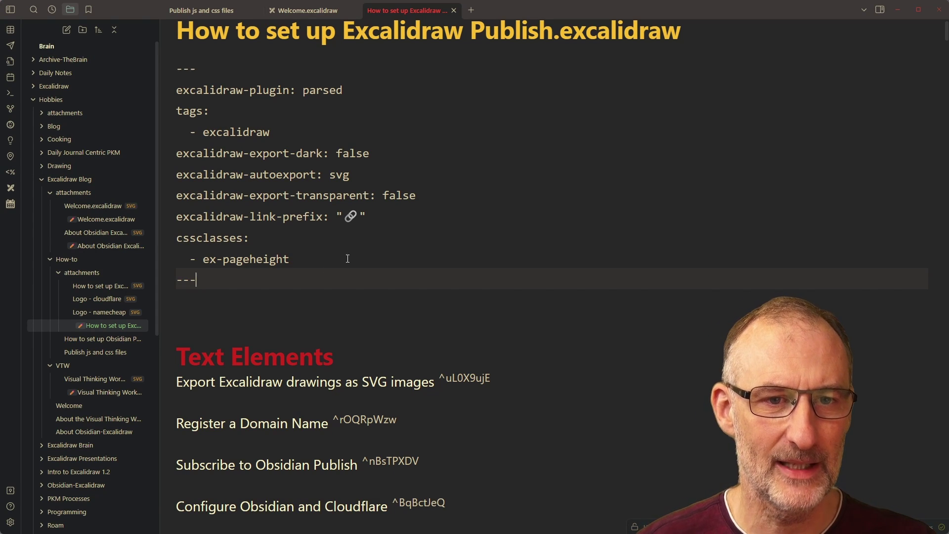
- Change excalidraw-export-transparent back to true
{"action": "left_click", "coordinate": [431, 196]}
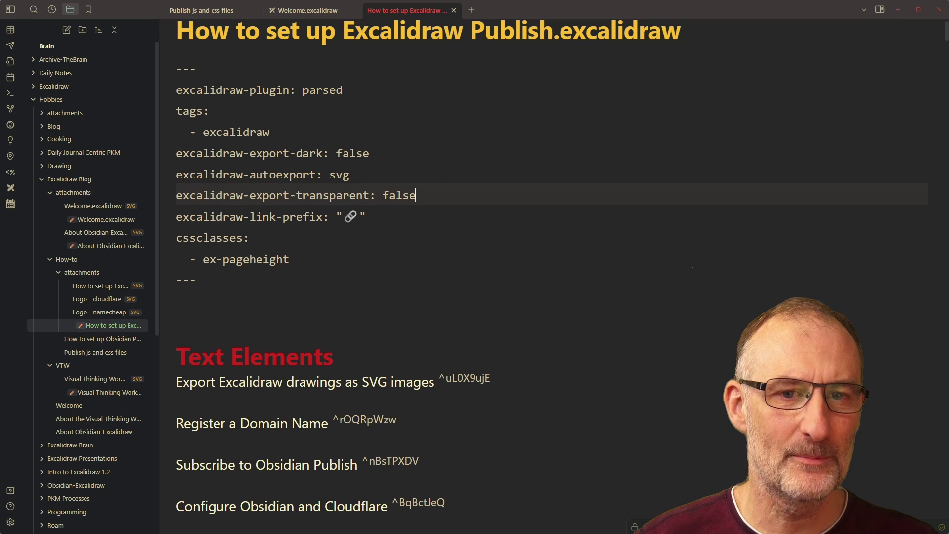
{"action": "key", "text": "BackSpace"}
{"action": "key", "text": "BackSpace"}
{"action": "key", "text": "BackSpace"}
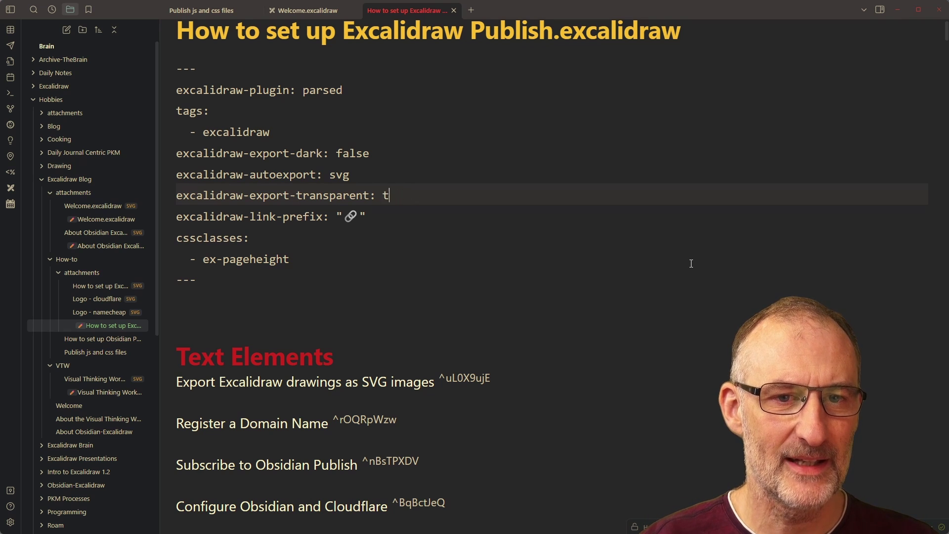
{"action": "type", "text": "true"}
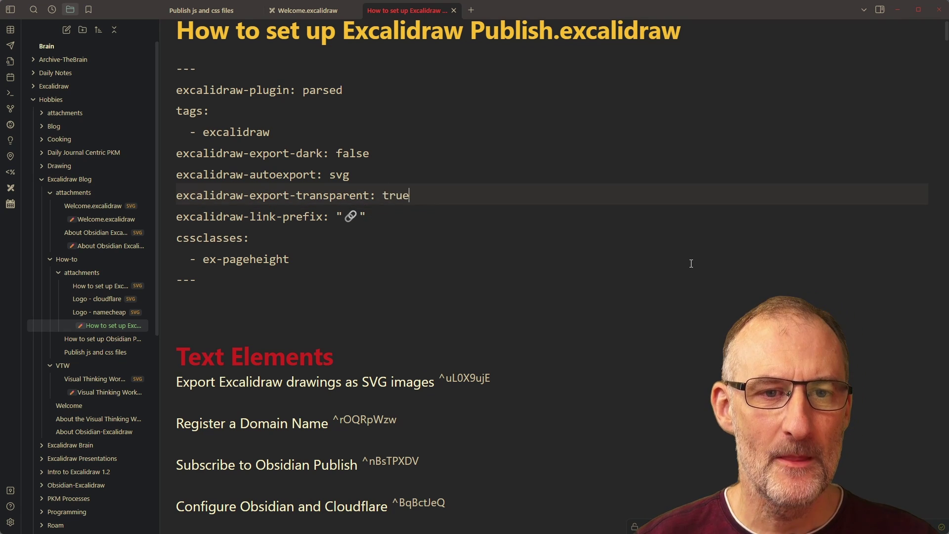
- Delete and retype the excalidraw-autoexport line via autocomplete, entering png, then svg
{"action": "key", "text": "Up"}
{"action": "key", "text": "shift+Home"}
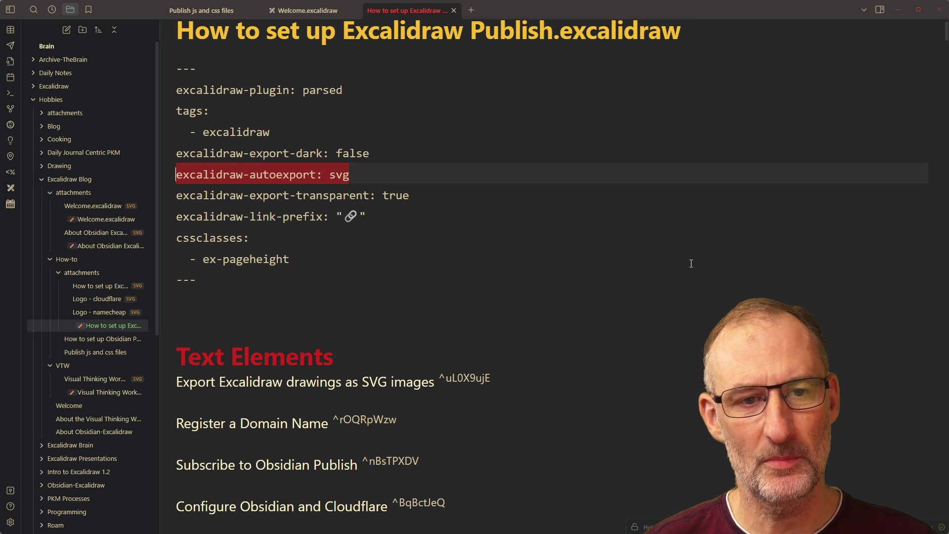
{"action": "key", "text": "End"}
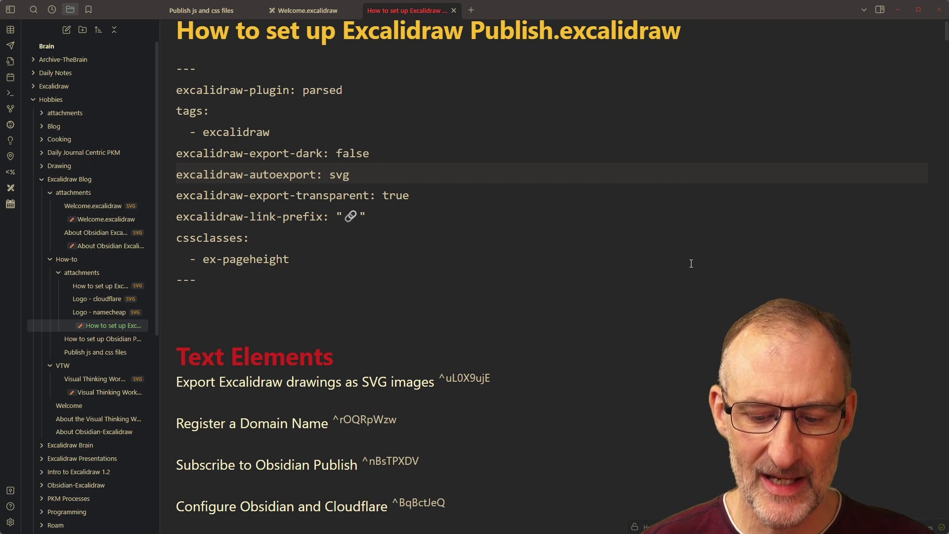
{"action": "key", "text": "shift+Home"}
{"action": "key", "text": "BackSpace"}
{"action": "type", "text": "ex"}
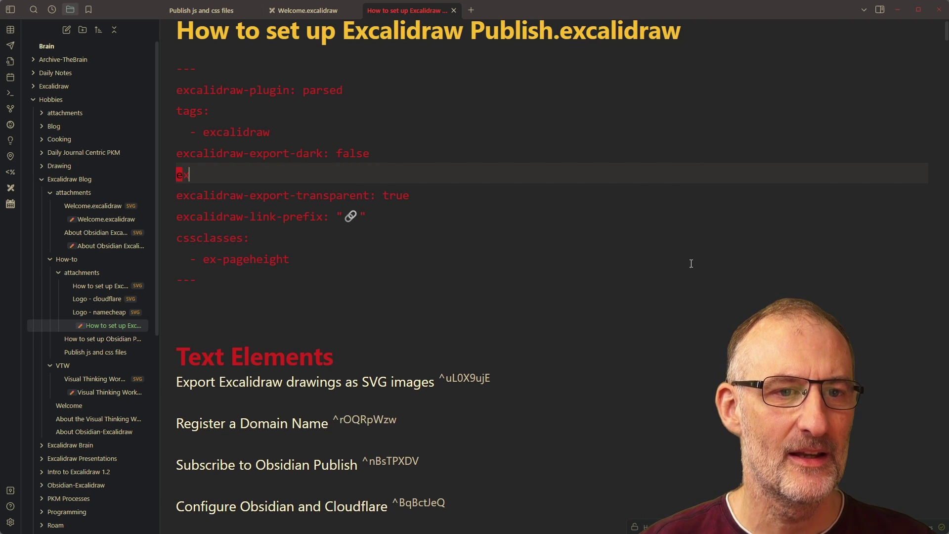
{"action": "type", "text": "calidraw-au"}
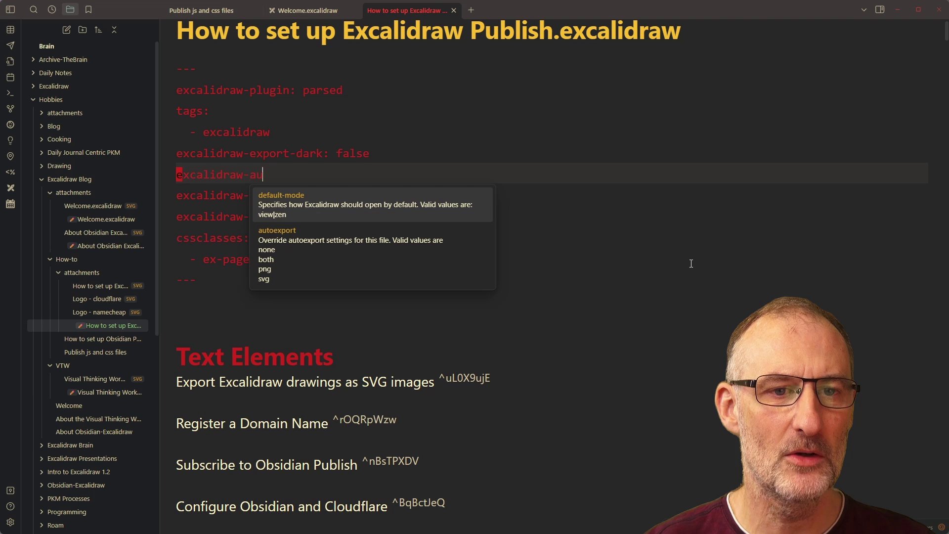
{"action": "key", "text": "Down"}
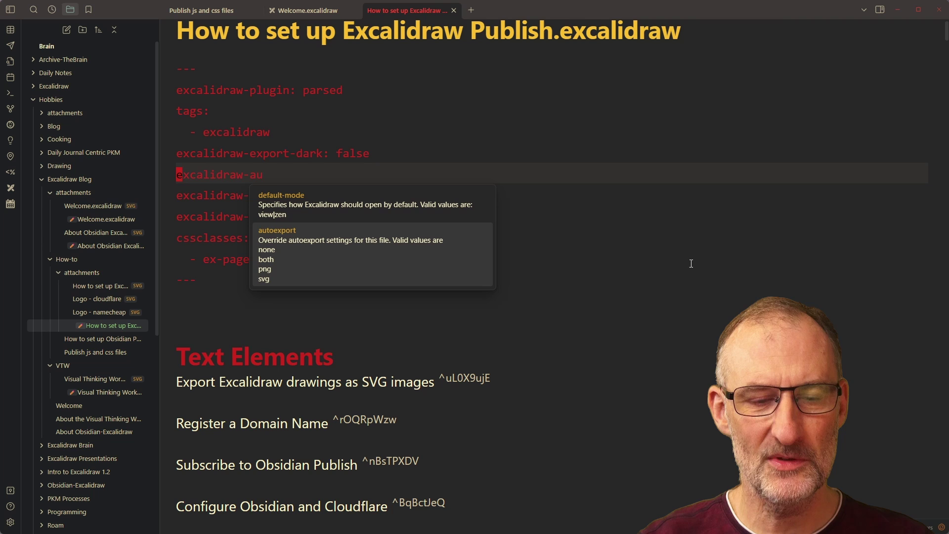
{"action": "key", "text": "Return"}
{"action": "type", "text": "png"}
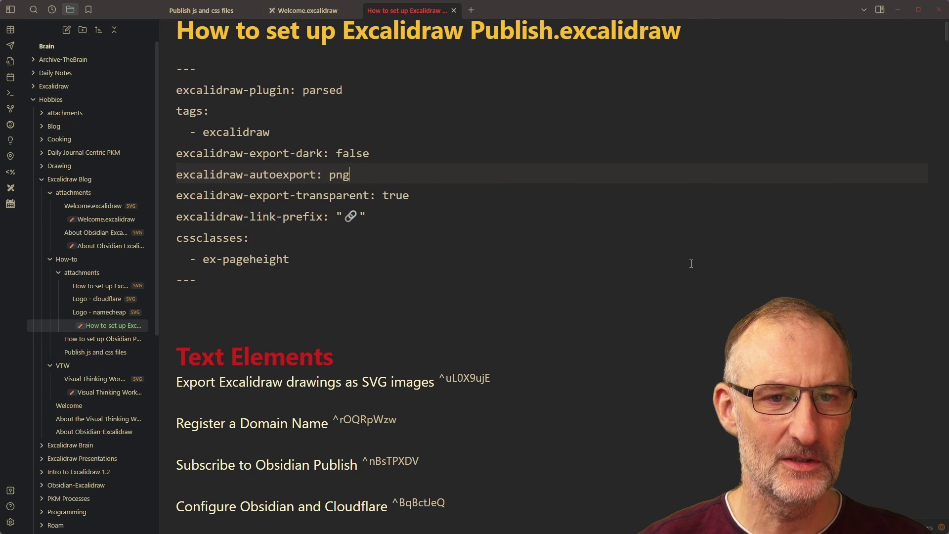
{"action": "key", "text": "BackSpace"}
{"action": "key", "text": "BackSpace"}
{"action": "key", "text": "BackSpace"}
{"action": "type", "text": "svg"}
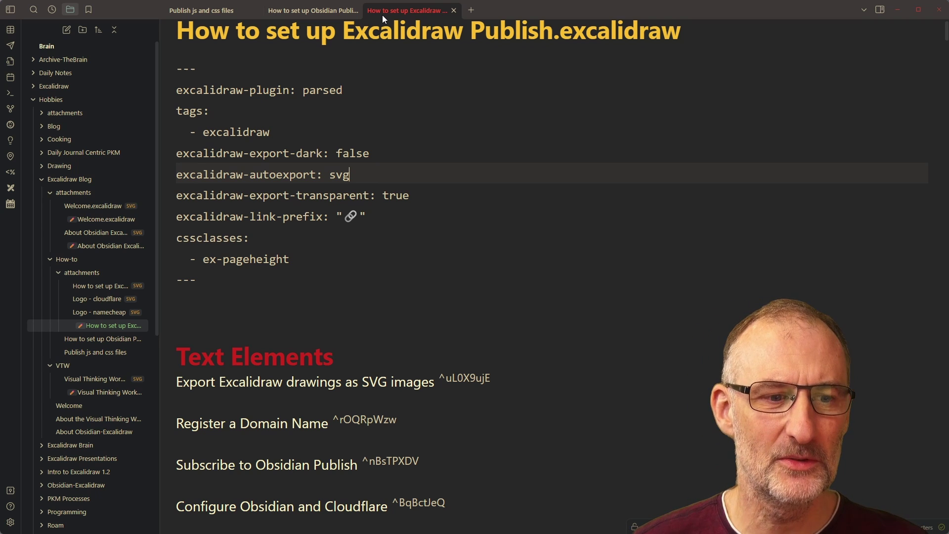
- In Excalidraw settings, expand Embedding and Exporting > Export Settings > Auto-export Settings
{"action": "left_click", "coordinate": [10, 522]}
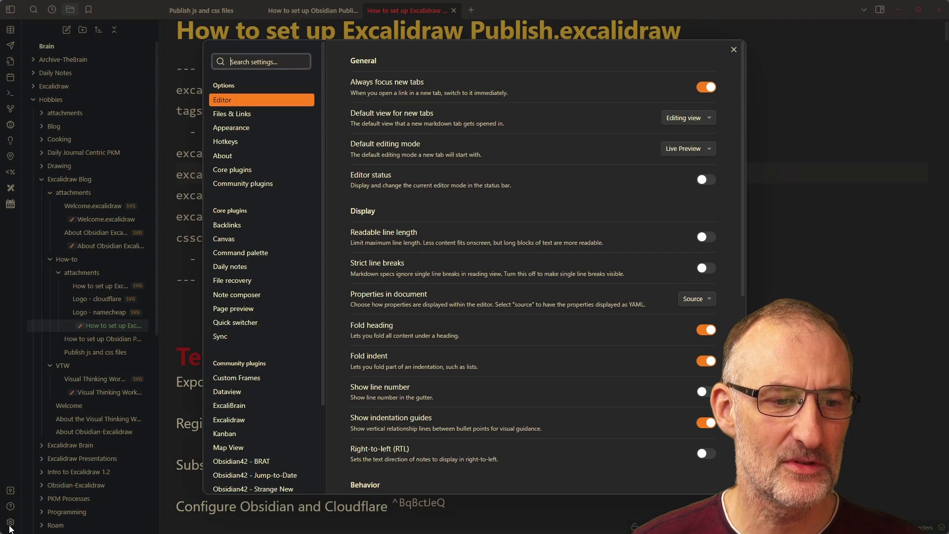
{"action": "left_click", "coordinate": [231, 420]}
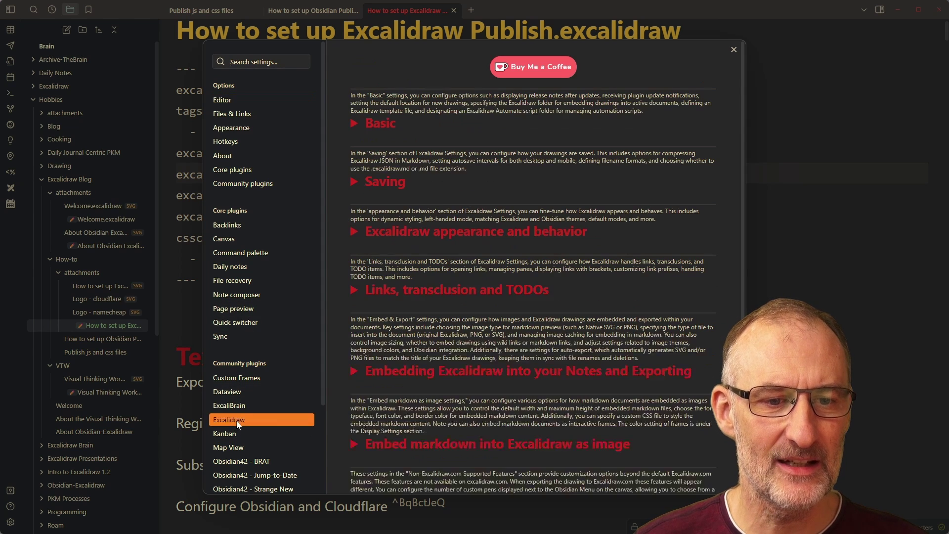
{"action": "left_click", "coordinate": [354, 373]}
{"action": "scroll", "coordinate": [465, 346], "scroll_direction": "down", "scroll_amount": 3}
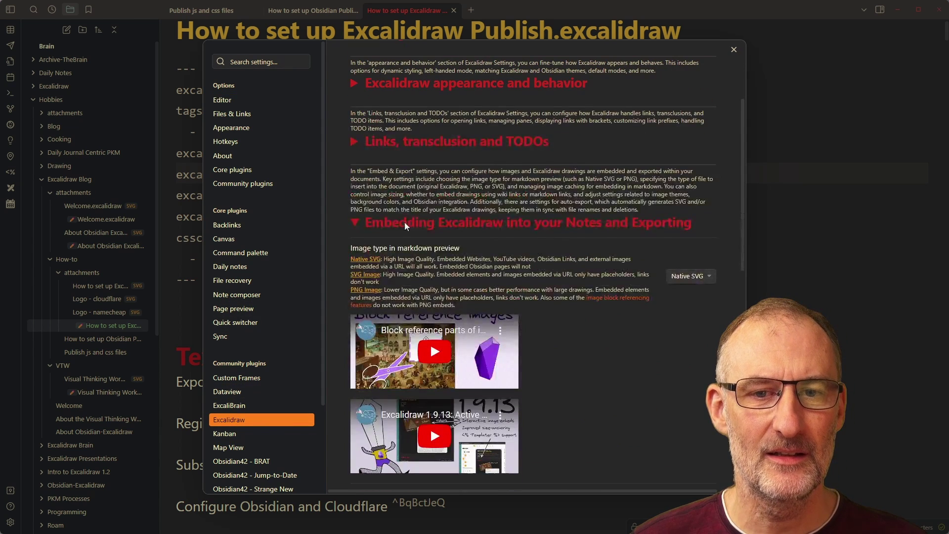
{"action": "scroll", "coordinate": [617, 247], "scroll_direction": "down", "scroll_amount": 2}
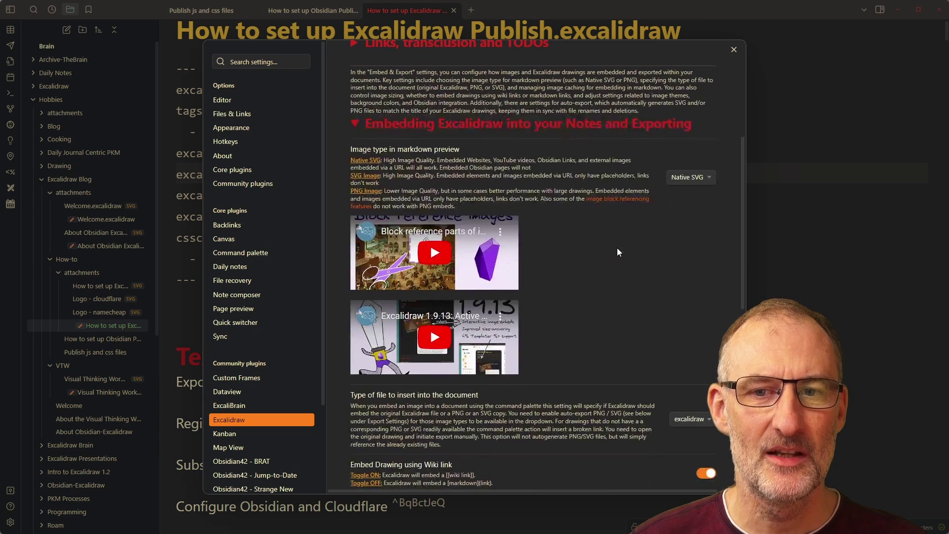
{"action": "scroll", "coordinate": [616, 248], "scroll_direction": "down", "scroll_amount": 6}
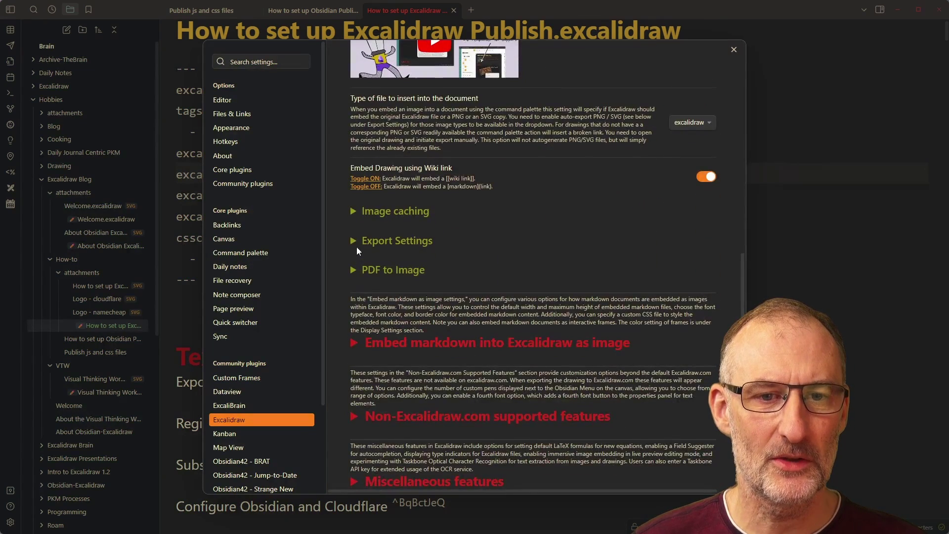
{"action": "left_click", "coordinate": [352, 241]}
{"action": "scroll", "coordinate": [351, 284], "scroll_direction": "down", "scroll_amount": 2}
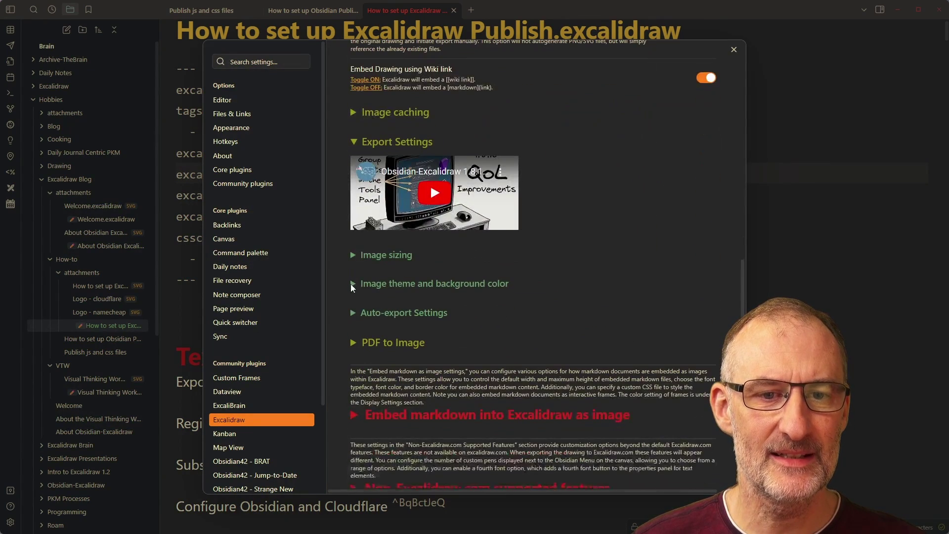
{"action": "left_click", "coordinate": [352, 313]}
- Toggle Auto-export SVG on, off, and finally on again
{"action": "scroll", "coordinate": [352, 312], "scroll_direction": "down", "scroll_amount": 1}
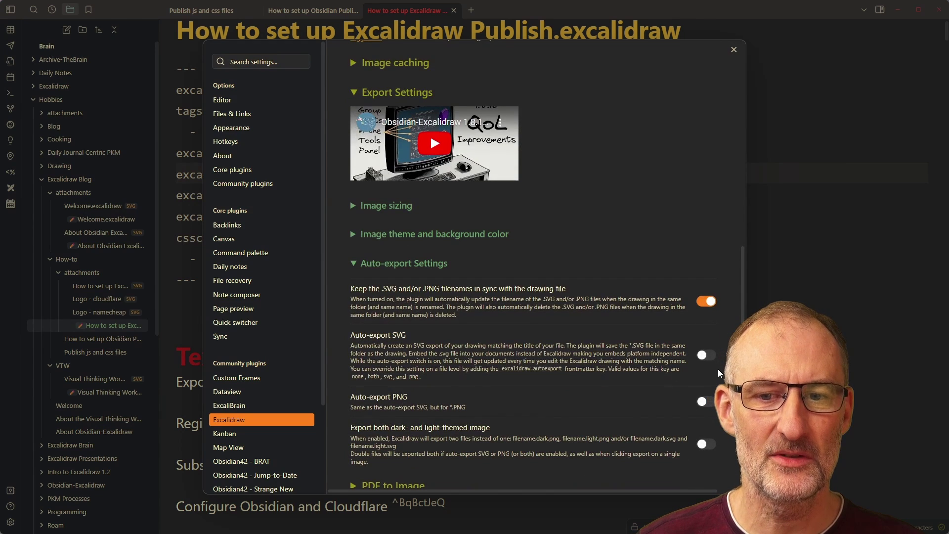
{"action": "left_click", "coordinate": [711, 357]}
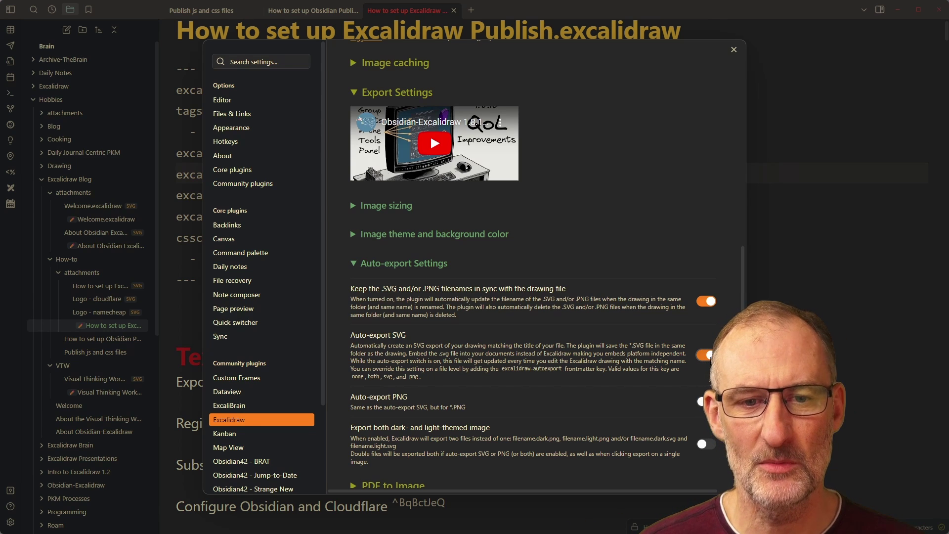
{"action": "left_click", "coordinate": [707, 355]}
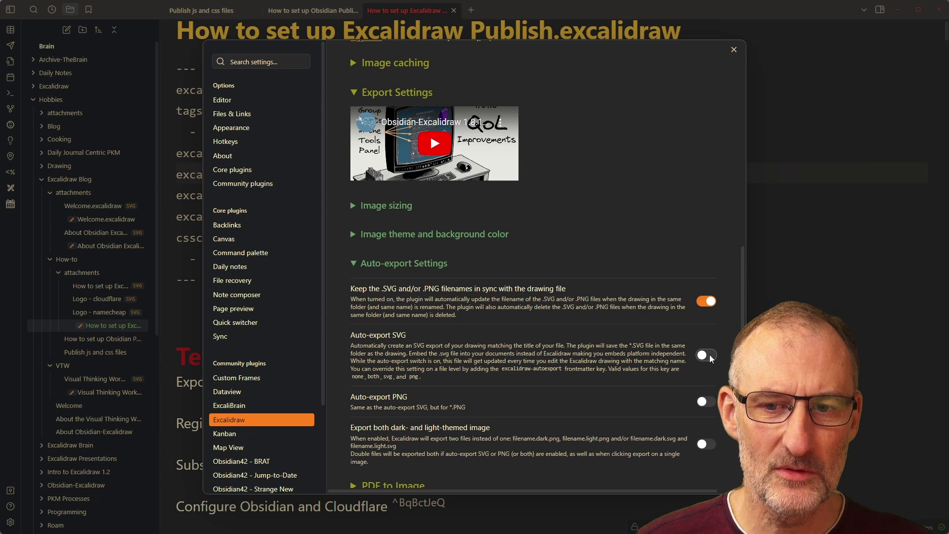
{"action": "left_click", "coordinate": [707, 356]}
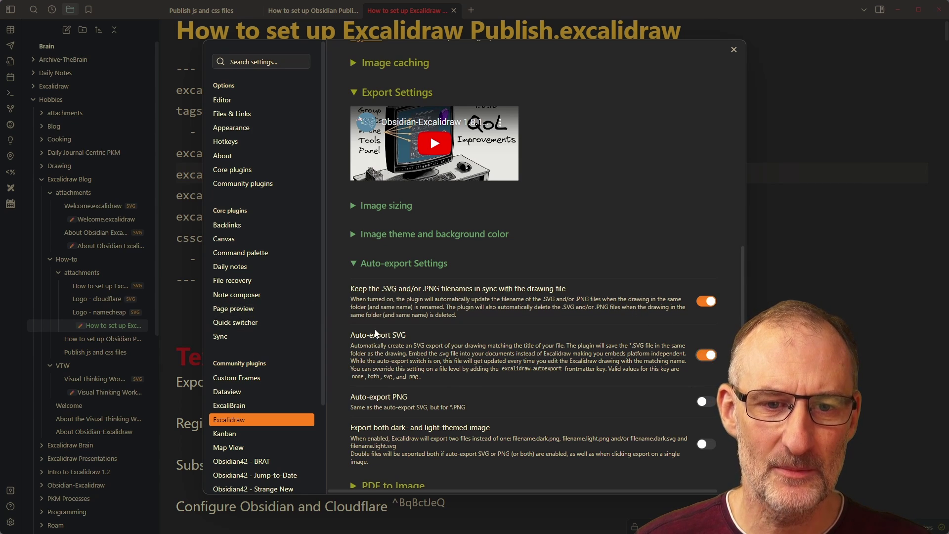
{"action": "scroll", "coordinate": [366, 277], "scroll_direction": "up", "scroll_amount": 5}
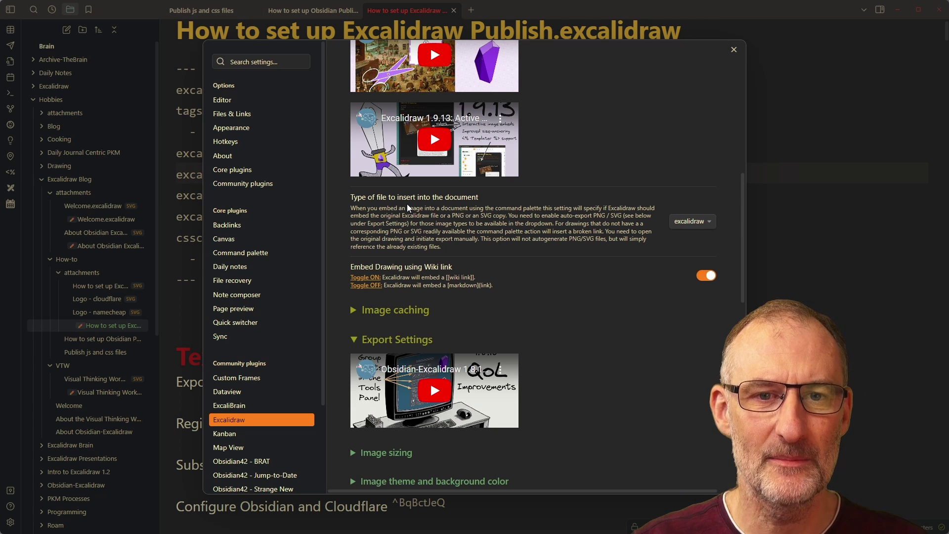
- Set the inserted file type to SVG, then back to excalidraw
{"action": "left_click", "coordinate": [692, 222]}
{"action": "left_click", "coordinate": [700, 246]}
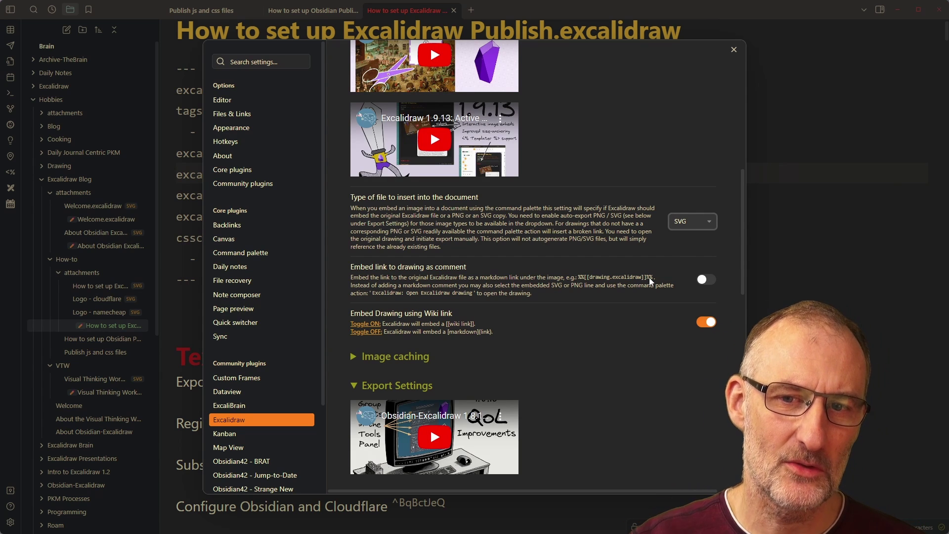
{"action": "left_click", "coordinate": [705, 218]}
{"action": "left_click", "coordinate": [701, 234]}
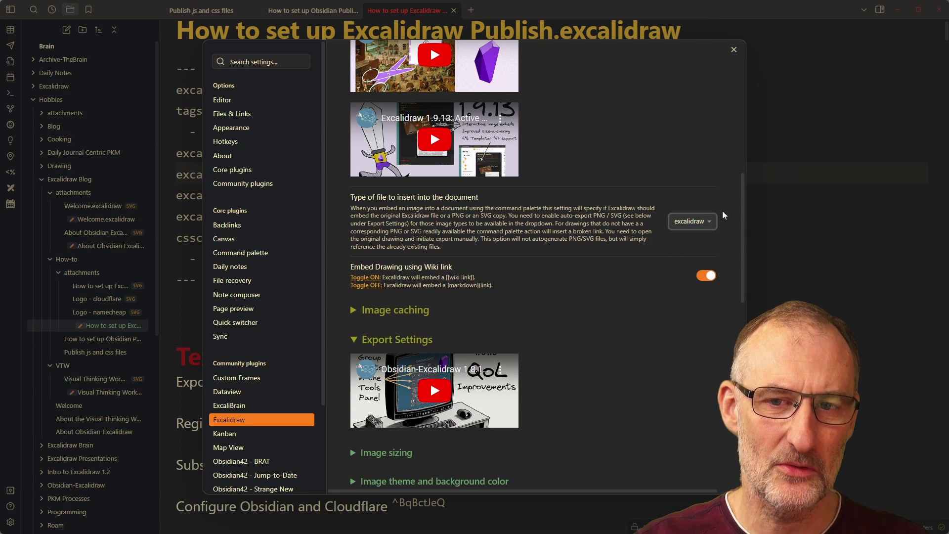
- Turn Auto-export SVG off and close Settings
{"action": "scroll", "coordinate": [651, 220], "scroll_direction": "down", "scroll_amount": 3}
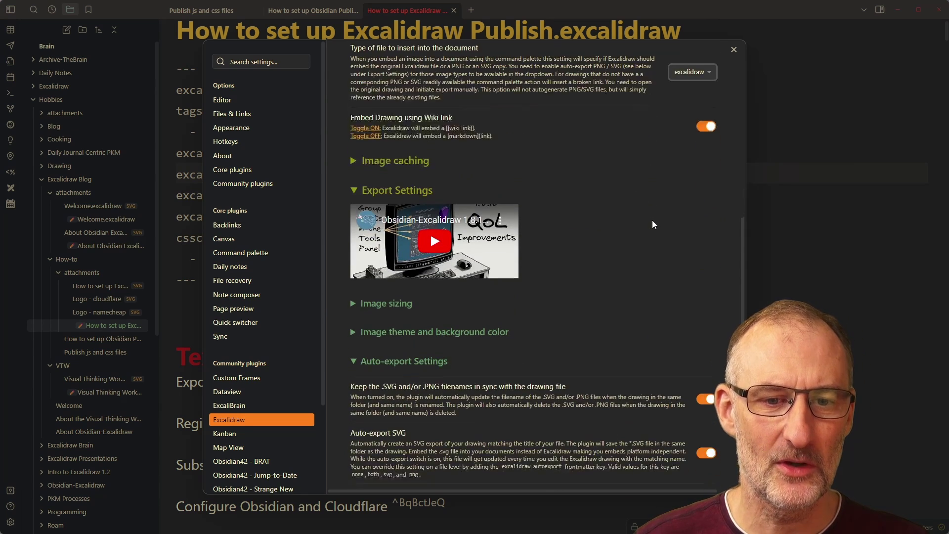
{"action": "scroll", "coordinate": [651, 224], "scroll_direction": "down", "scroll_amount": 3}
{"action": "left_click", "coordinate": [712, 305]}
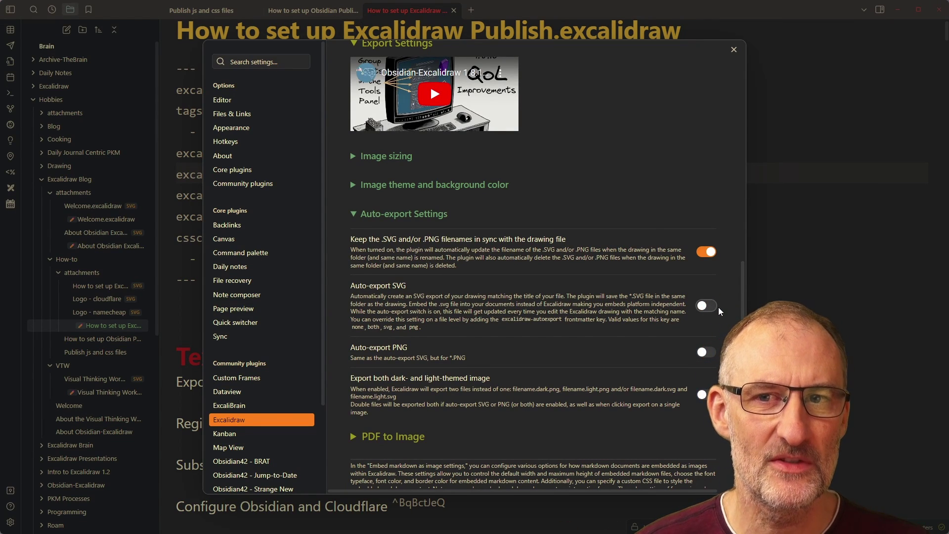
{"action": "left_click", "coordinate": [733, 51]}
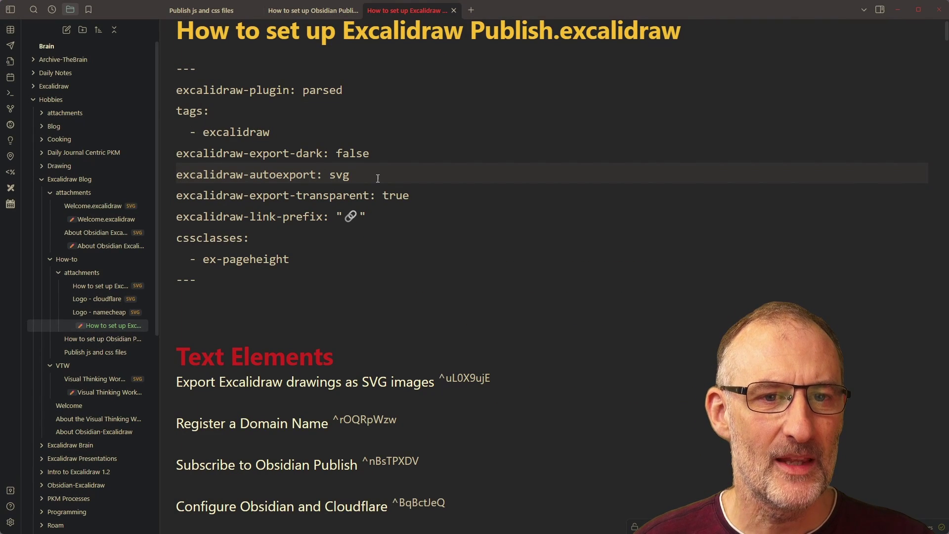
- Highlight the excalidraw-autoexport: svg line, then reopen the note as an Excalidraw drawing
{"action": "left_click_drag", "start_coordinate": [433, 176], "coordinate": [155, 168]}
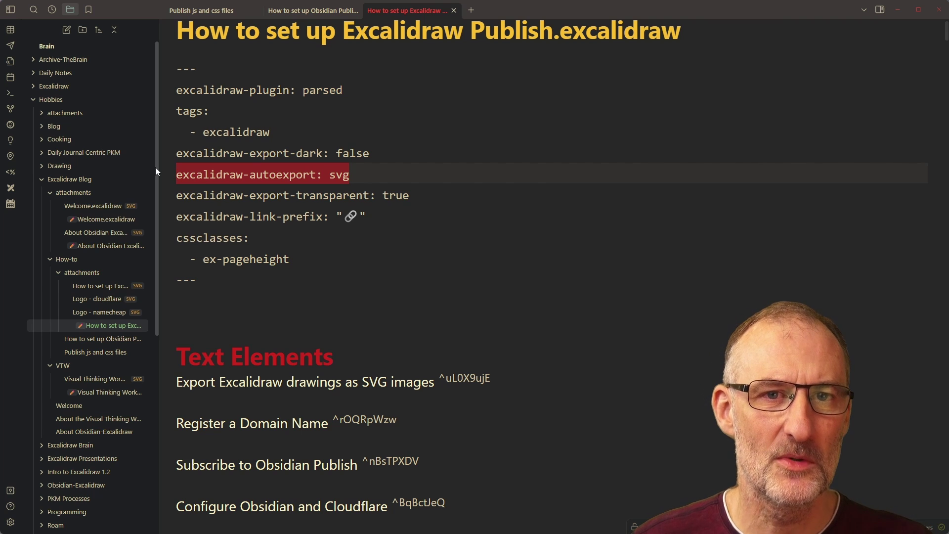
{"action": "left_click", "coordinate": [223, 175]}
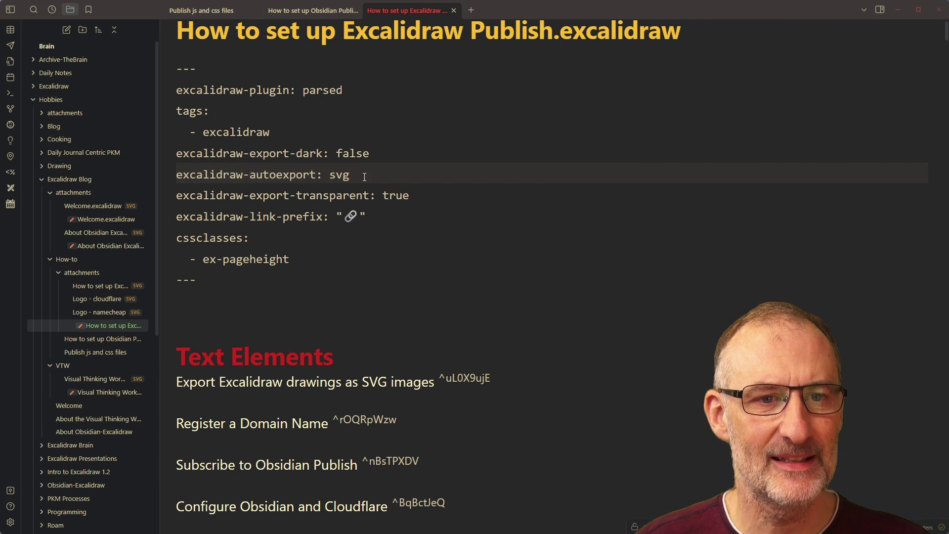
{"action": "left_click_drag", "start_coordinate": [364, 177], "coordinate": [148, 168]}
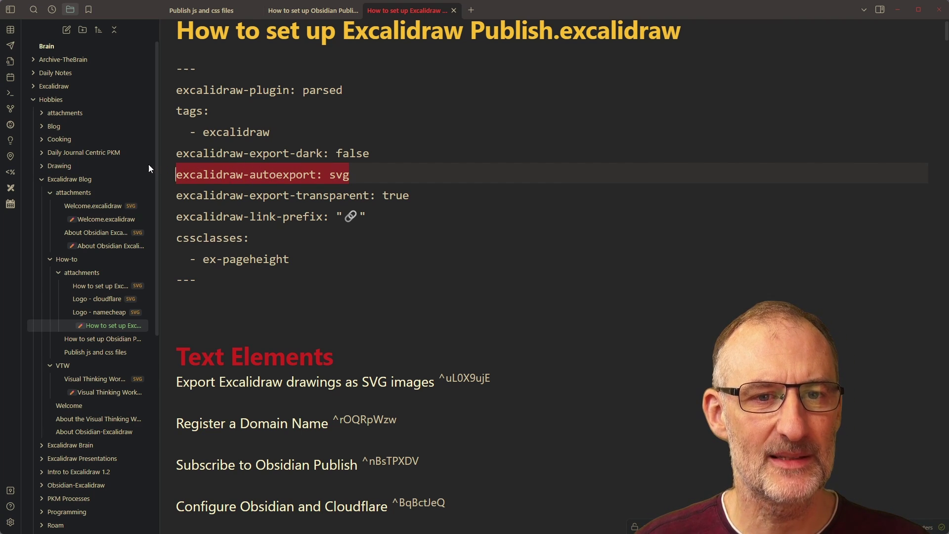
{"action": "left_click", "coordinate": [356, 175]}
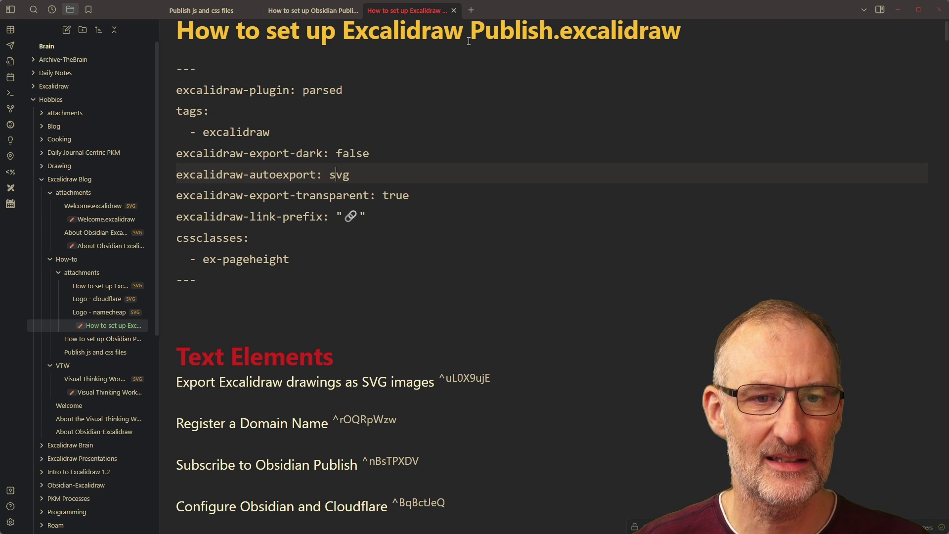
{"action": "right_click", "coordinate": [401, 11]}
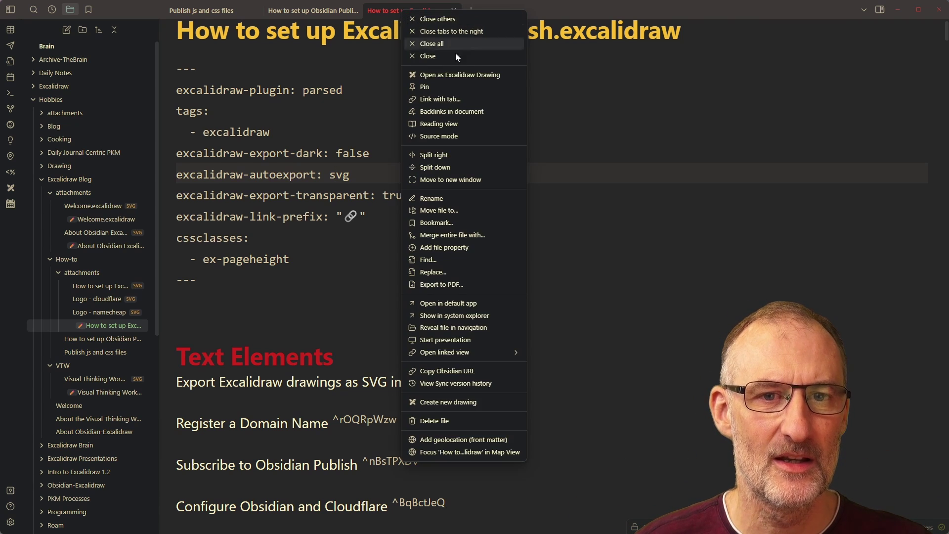
{"action": "left_click", "coordinate": [455, 75]}
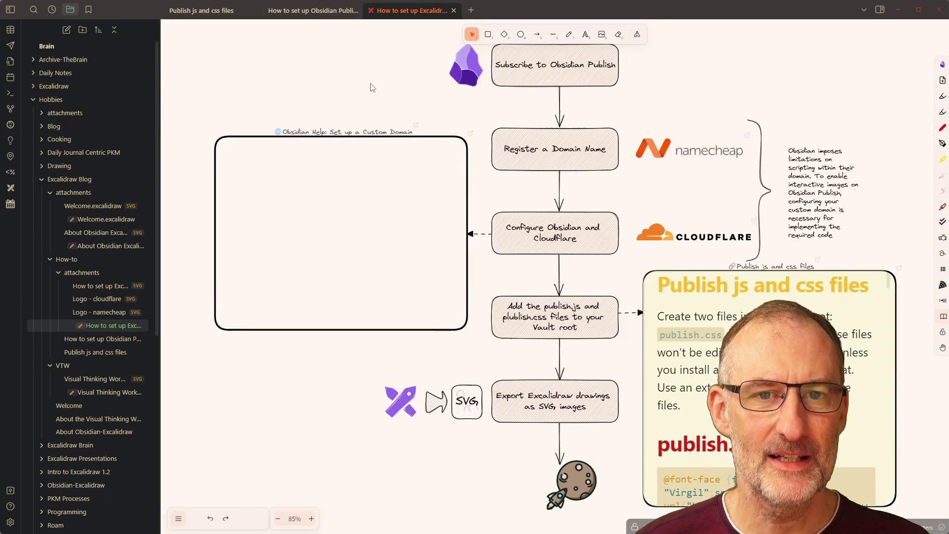
- In the Obsidian Publish setup note, drop '.svg' so the embed shows the drawing file itself
{"action": "left_click", "coordinate": [311, 11]}
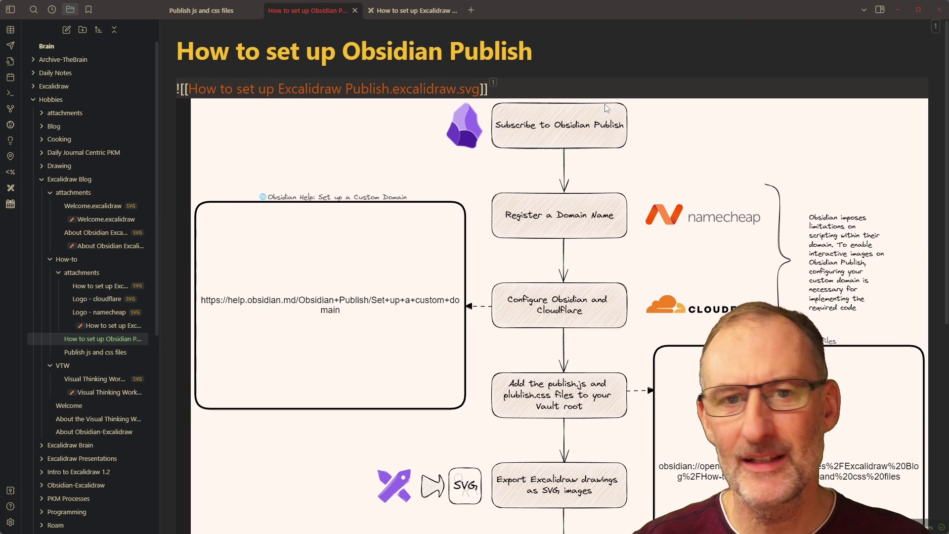
{"action": "key", "text": "BackSpace"}
{"action": "key", "text": "BackSpace"}
{"action": "key", "text": "BackSpace"}
{"action": "key", "text": "BackSpace"}
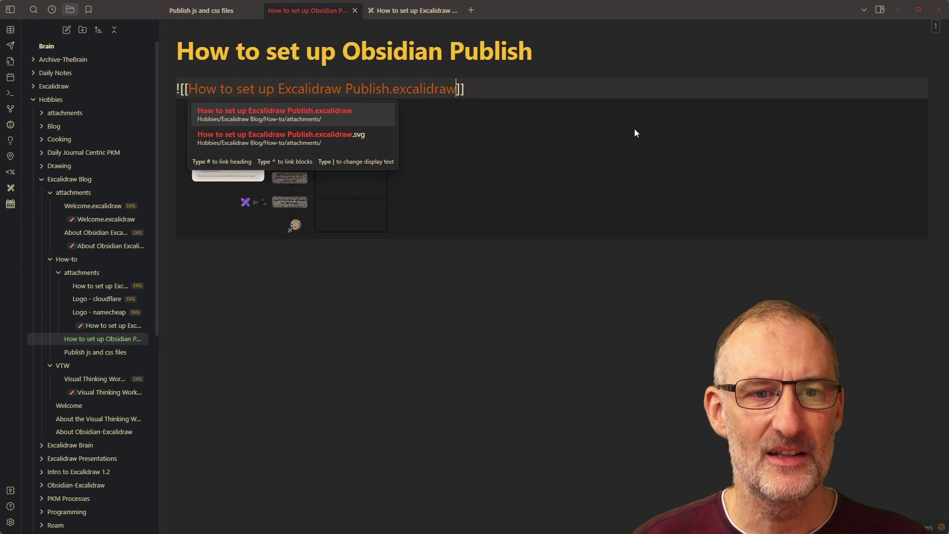
{"action": "left_click", "coordinate": [608, 331]}
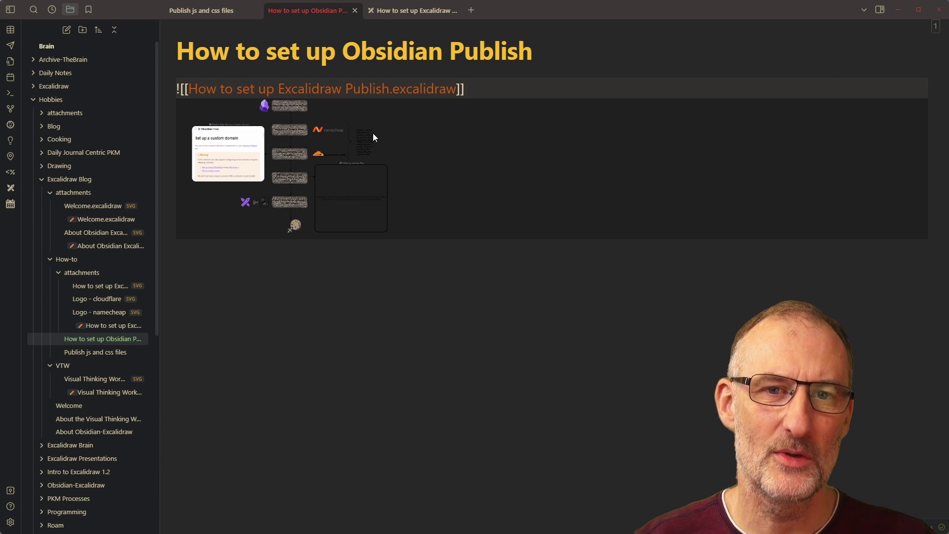
- Restore '.svg' to the embed link, then return to the How to set up Excalidraw Publish drawing
{"action": "key", "text": "Left"}
{"action": "key", "text": "Left"}
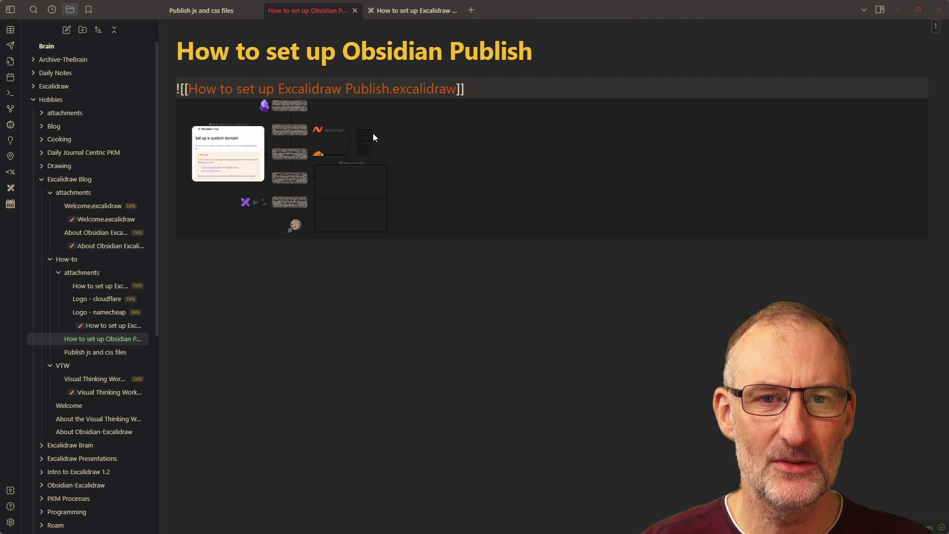
{"action": "type", "text": ".svg"}
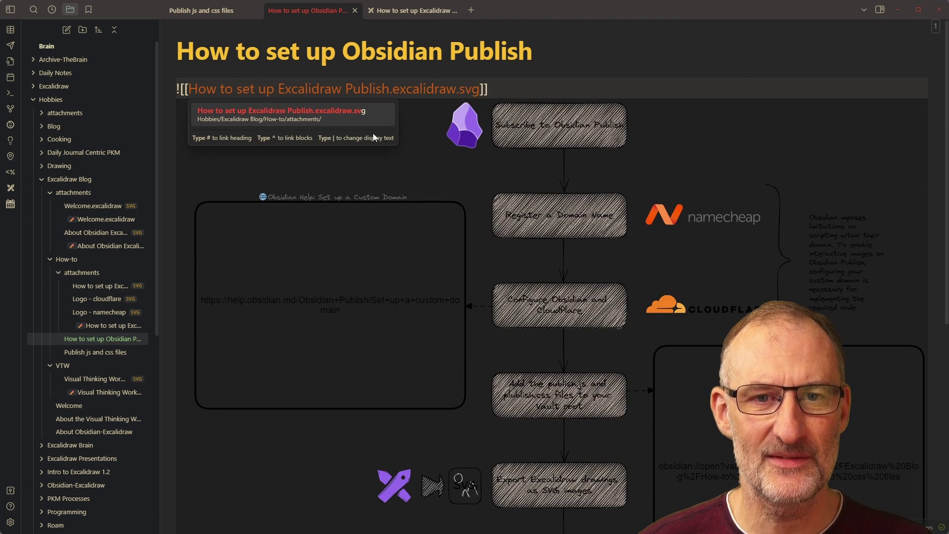
{"action": "left_click", "coordinate": [504, 91]}
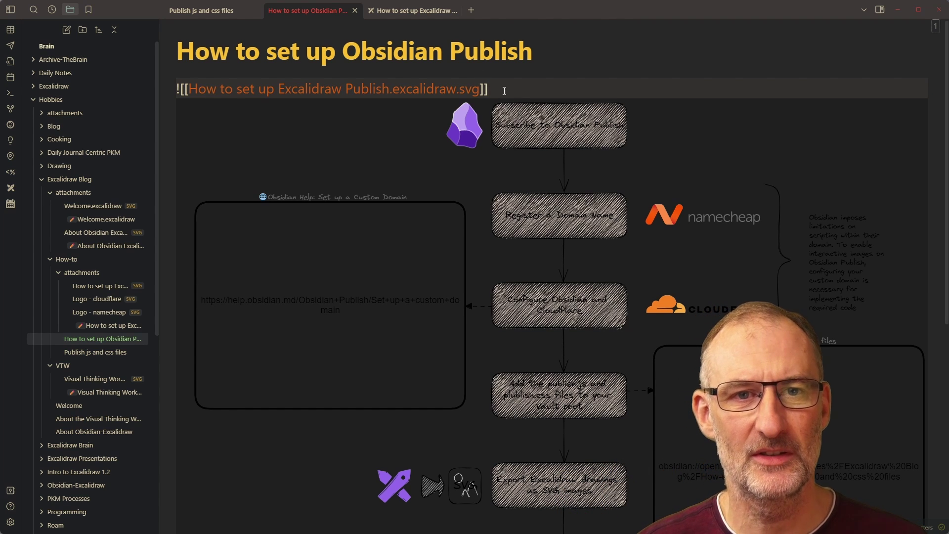
{"action": "left_click", "coordinate": [414, 11]}
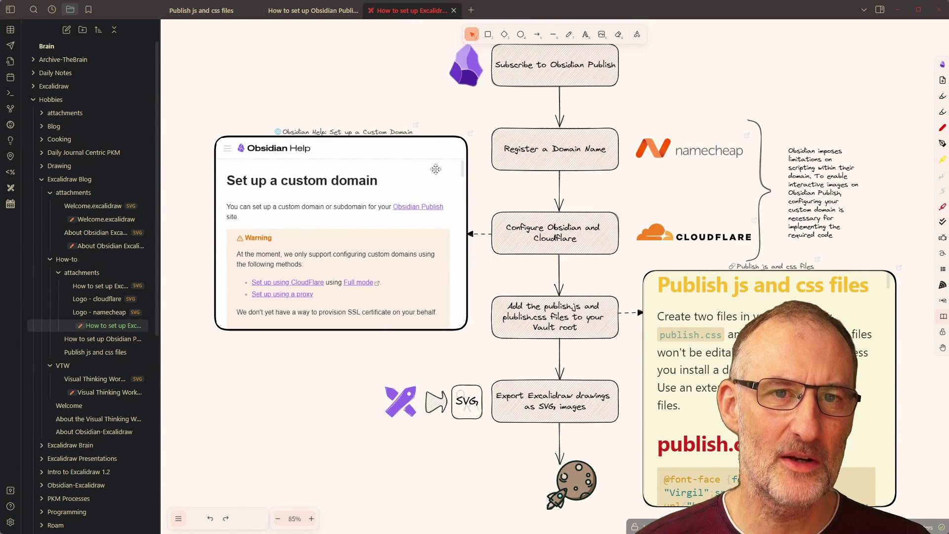
- View the setup drawing as markdown to check its ex-pageheight cssclass, then open Welcome.excalidraw
{"action": "right_click", "coordinate": [413, 15]}
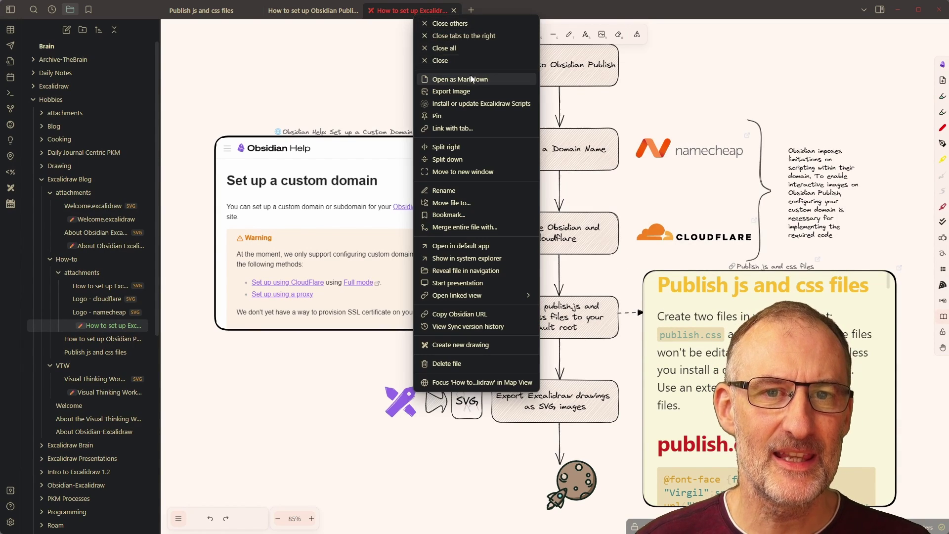
{"action": "left_click", "coordinate": [455, 79]}
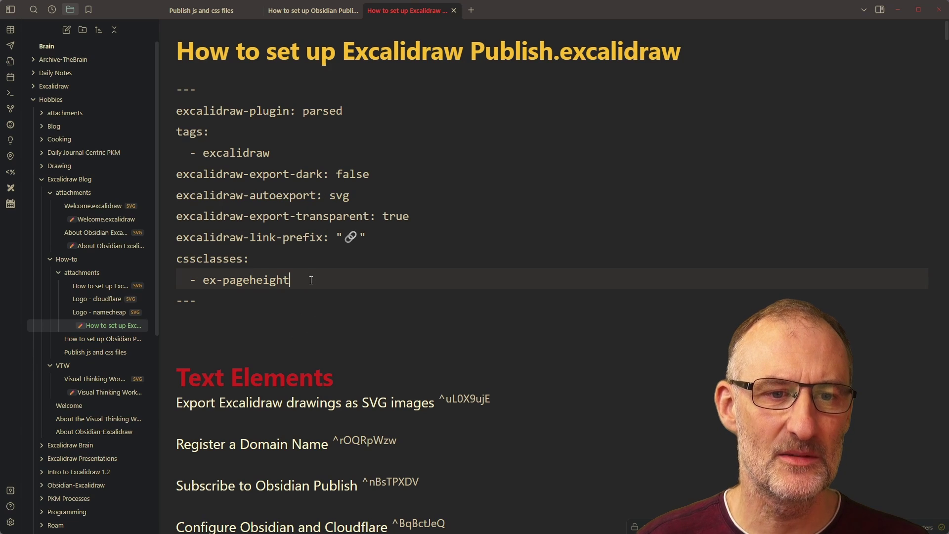
{"action": "left_click_drag", "start_coordinate": [312, 280], "coordinate": [156, 262]}
{"action": "left_click_drag", "start_coordinate": [241, 268], "coordinate": [186, 260]}
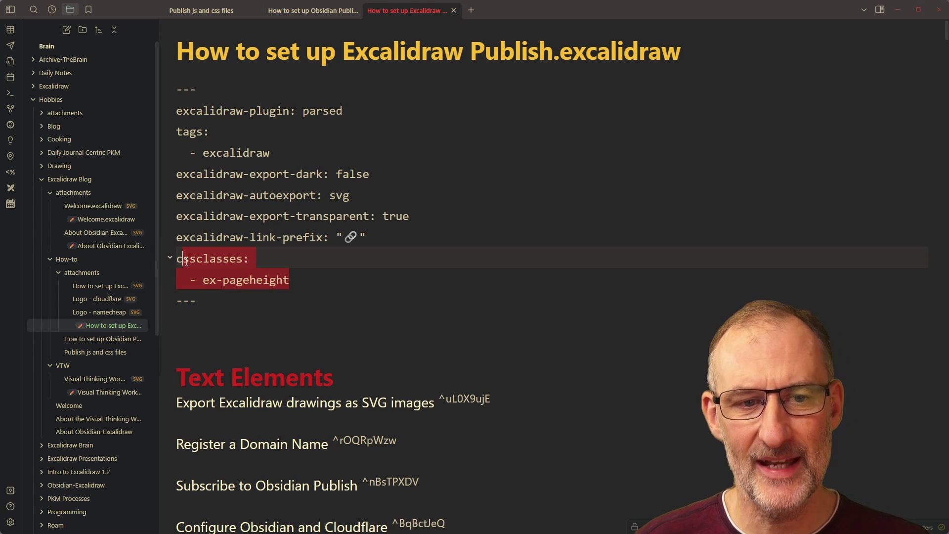
{"action": "left_click", "coordinate": [324, 281]}
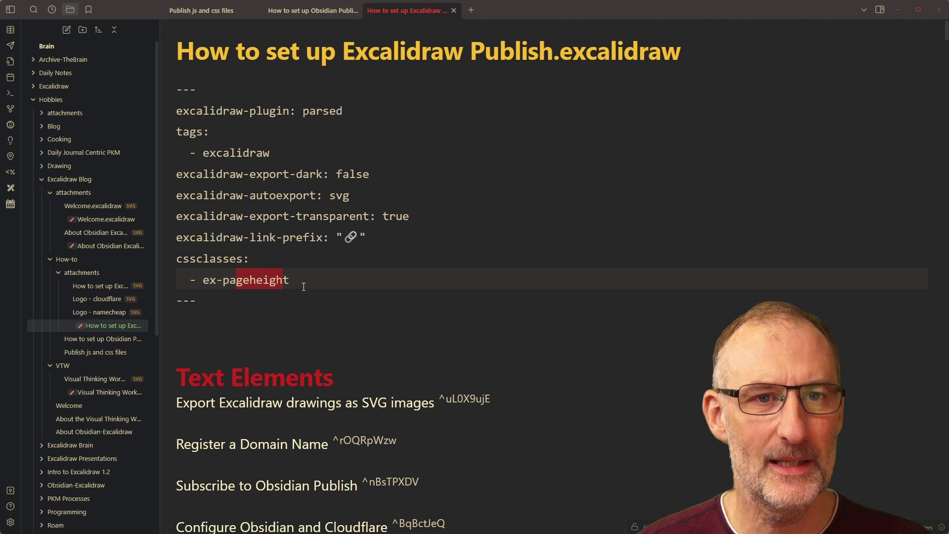
{"action": "left_click", "coordinate": [115, 218], "text": "ctrl"}
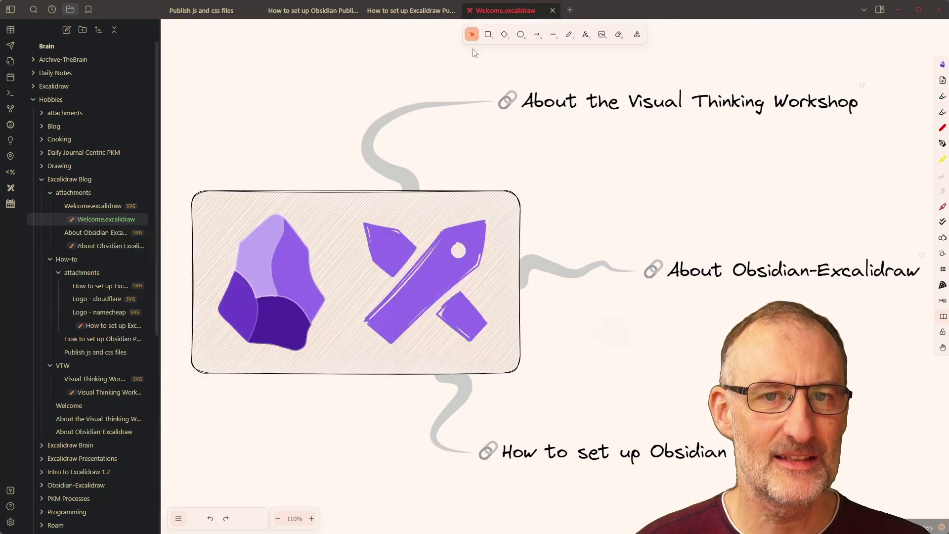
- Show Welcome.excalidraw as markdown, highlighting 'excalidraw-export-transparent: true', then switch to the browser
{"action": "right_click", "coordinate": [513, 14]}
{"action": "left_click", "coordinate": [560, 79]}
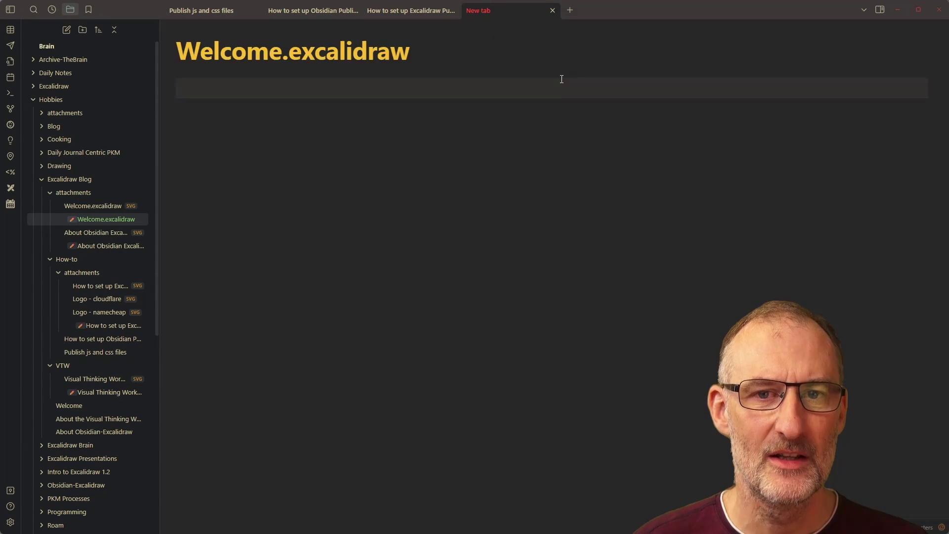
{"action": "left_click_drag", "start_coordinate": [428, 244], "coordinate": [180, 233]}
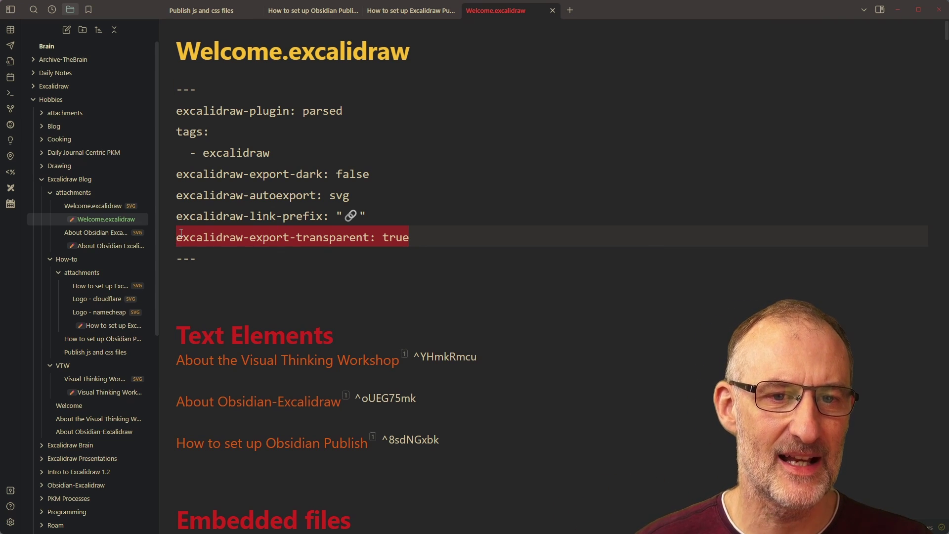
{"action": "key", "text": "alt+Tab"}
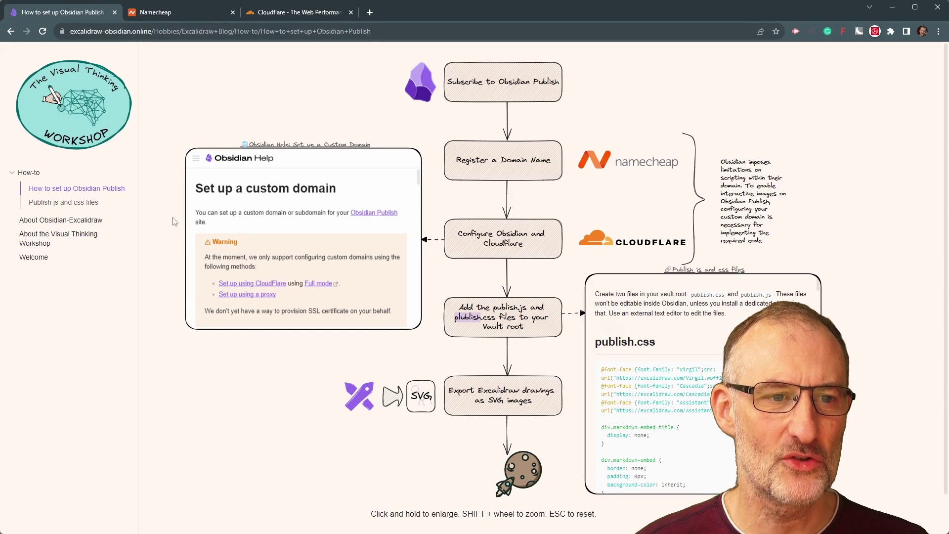
- Browse the published Welcome, About the Visual Thinking Workshop and About Obsidian-Excalidraw pages, then return to Obsidian
{"action": "left_click", "coordinate": [43, 262]}
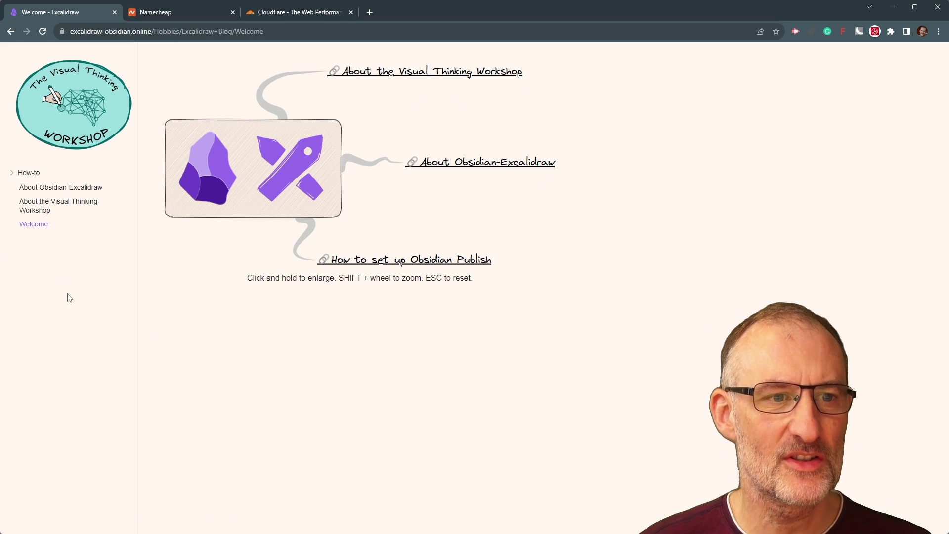
{"action": "left_click", "coordinate": [54, 206]}
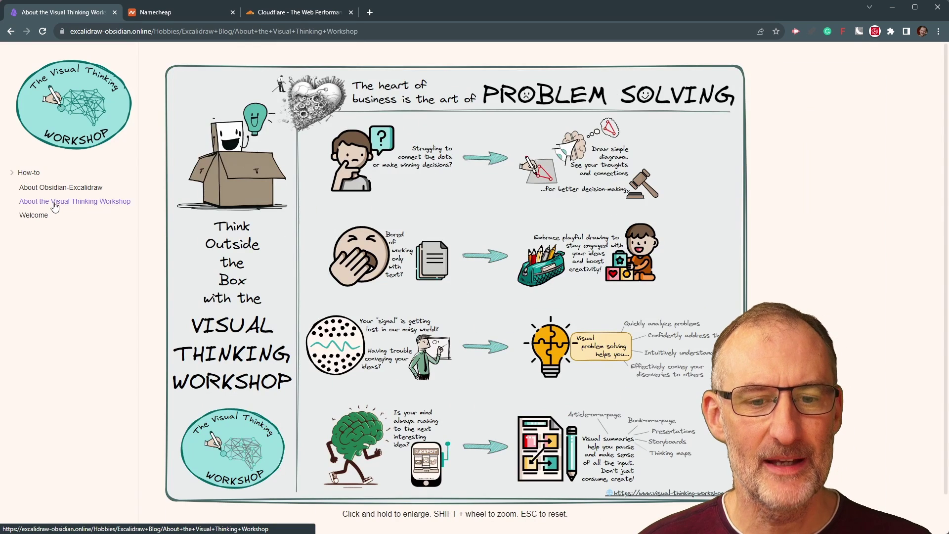
{"action": "left_click", "coordinate": [84, 192]}
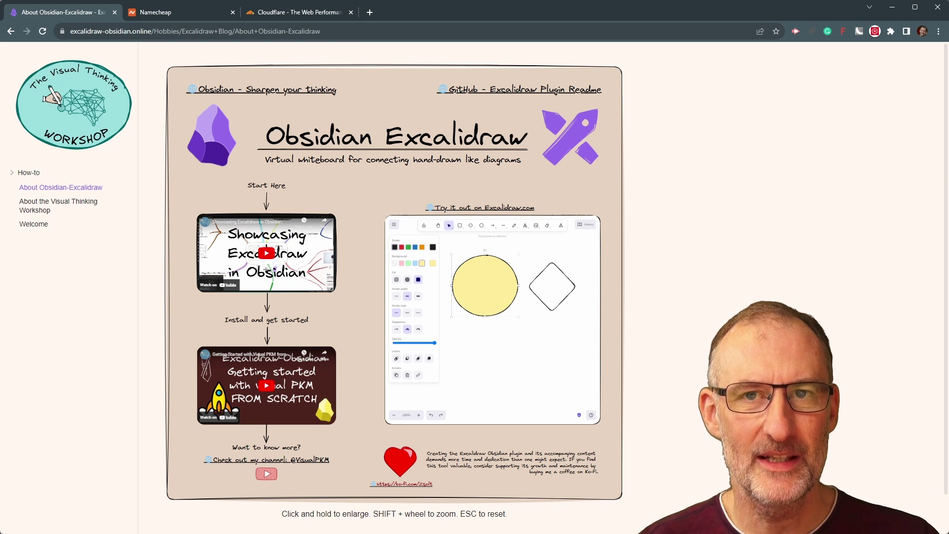
{"action": "key", "text": "alt+Tab"}
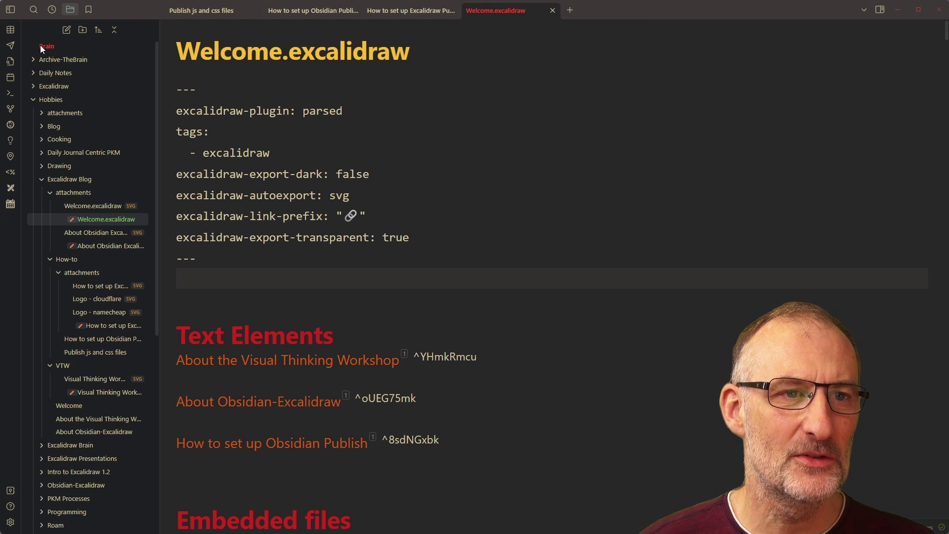
{"action": "mouse_move", "coordinate": [43, 48]}
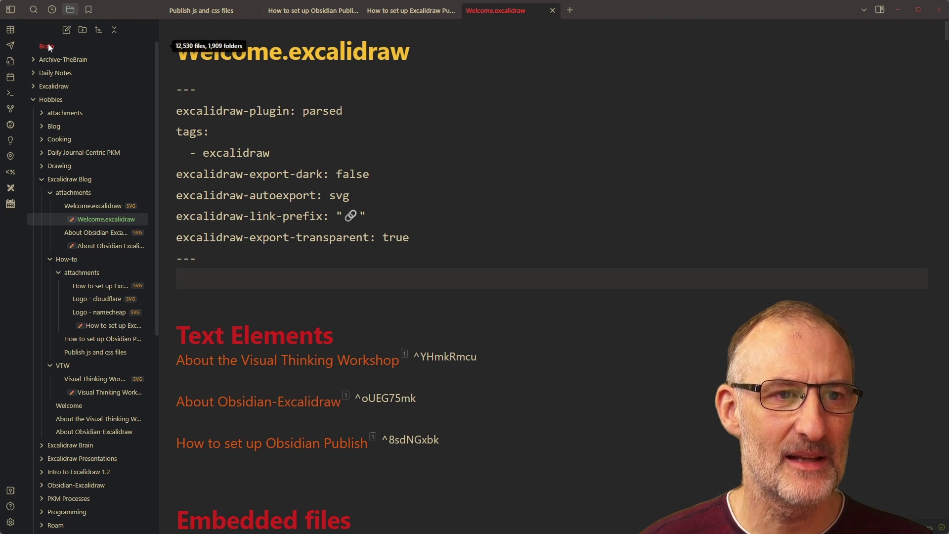
{"action": "scroll", "coordinate": [50, 48], "scroll_direction": "down", "scroll_amount": 6}
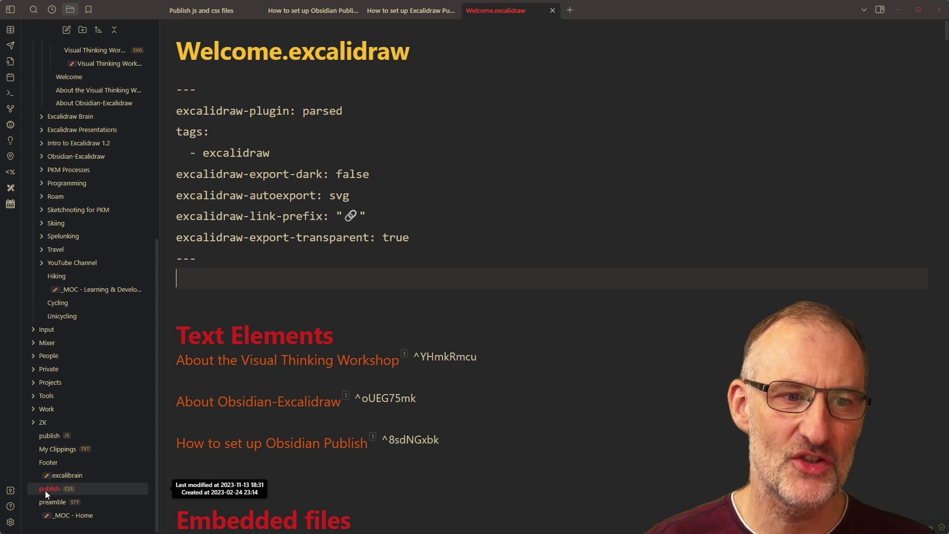
{"action": "left_click", "coordinate": [10, 522]}
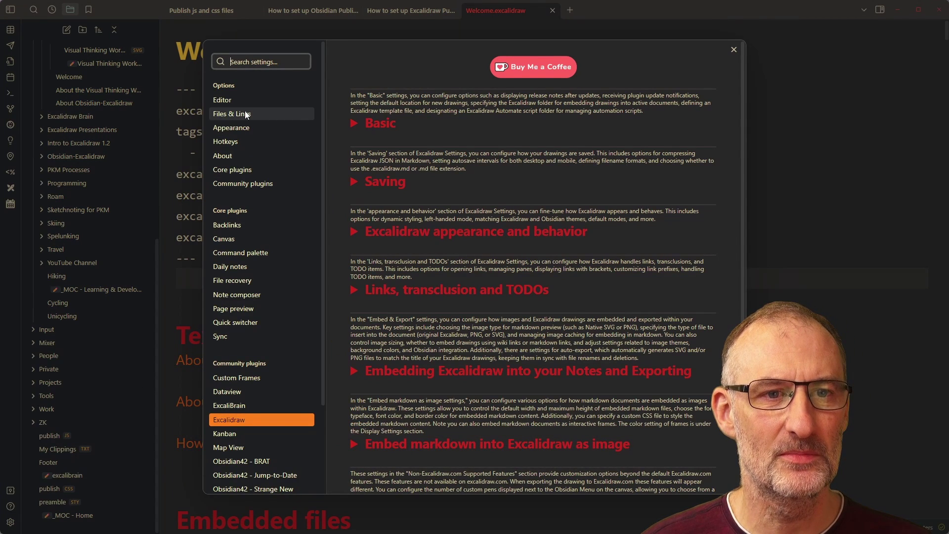
{"action": "left_click", "coordinate": [231, 114]}
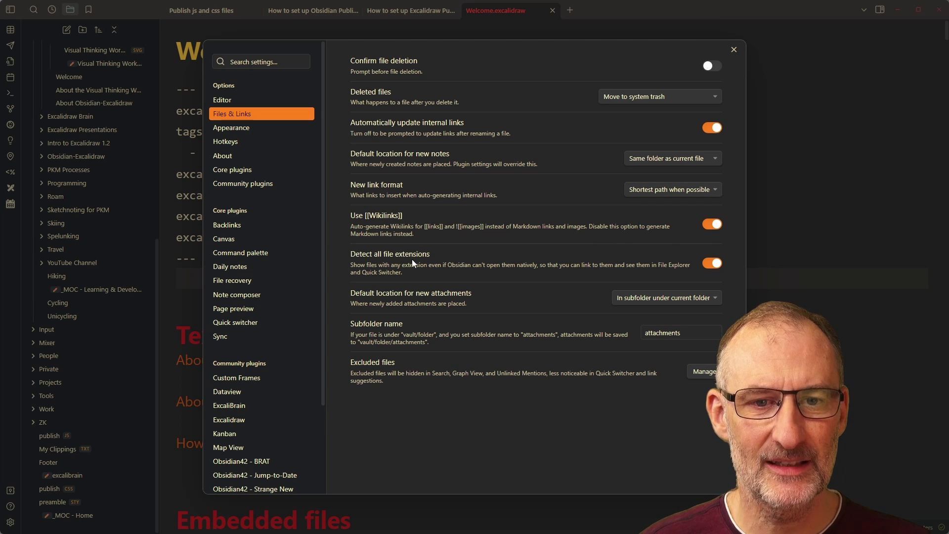
{"action": "left_click", "coordinate": [716, 265]}
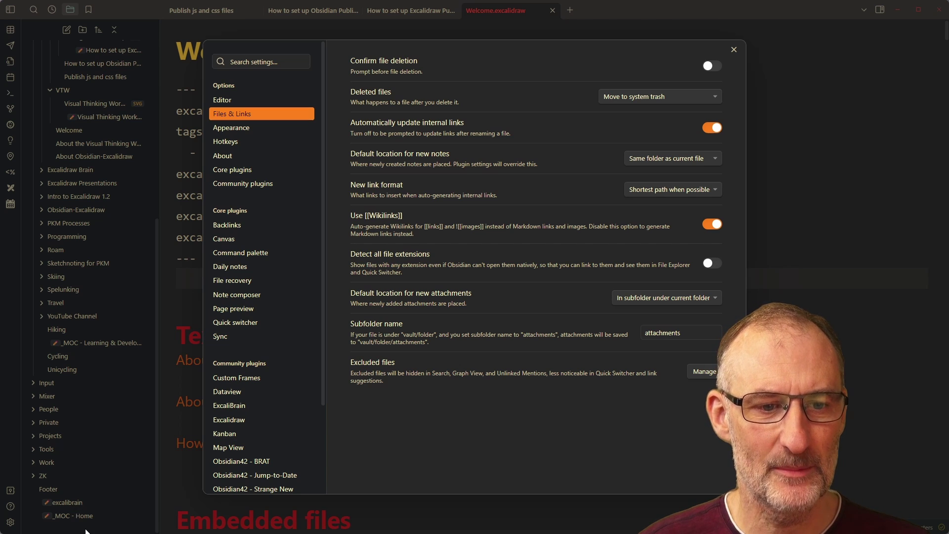
{"action": "left_click", "coordinate": [717, 265]}
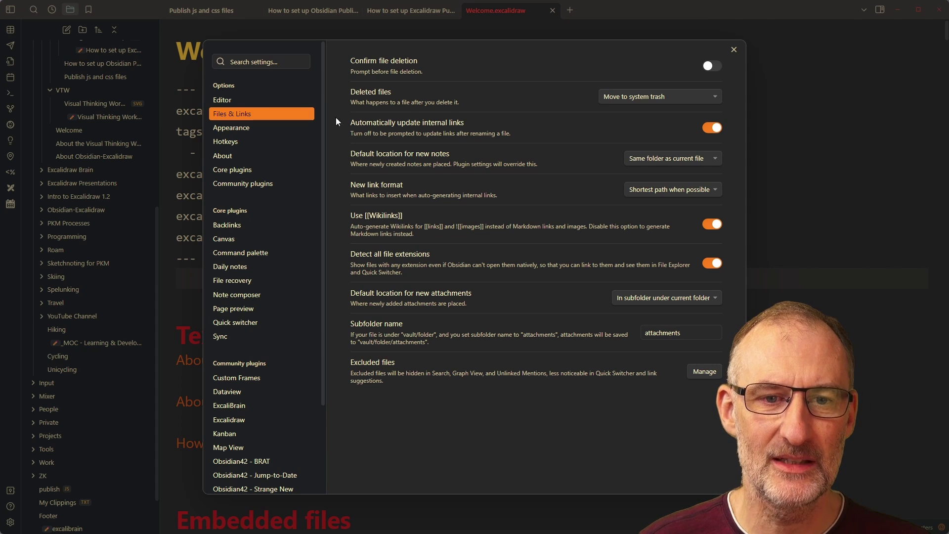
- Close Settings and open the vault's publish.css from the file explorer in Notepad++
{"action": "left_click", "coordinate": [835, 130]}
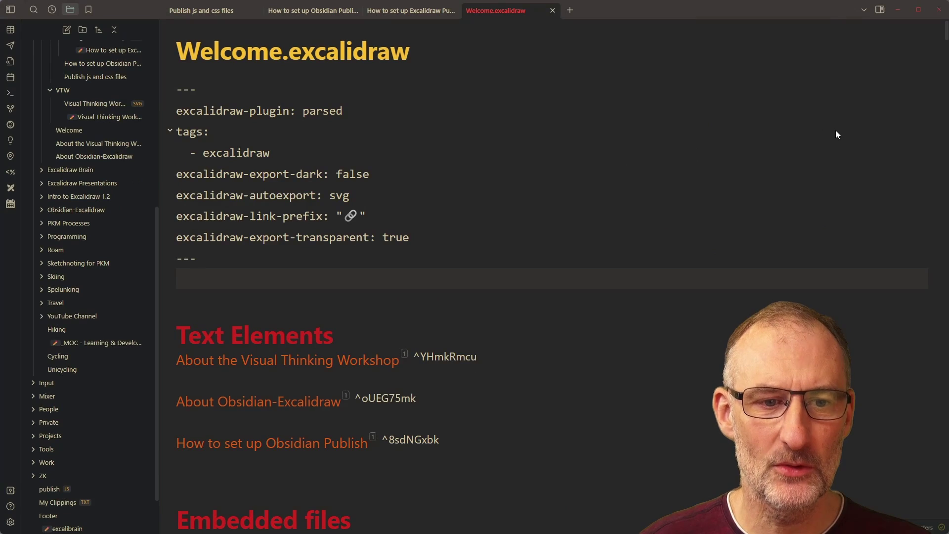
{"action": "scroll", "coordinate": [105, 346], "scroll_direction": "down", "scroll_amount": 2}
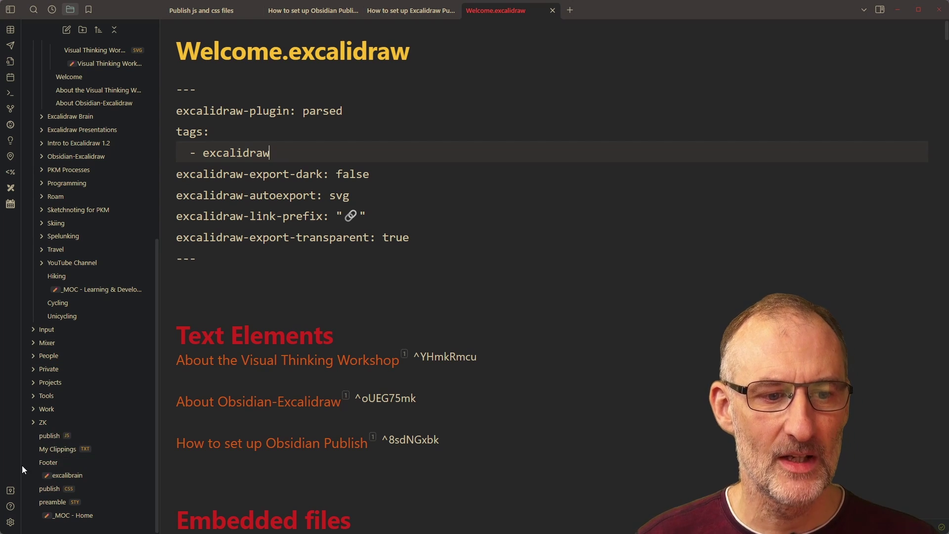
{"action": "left_click", "coordinate": [51, 488]}
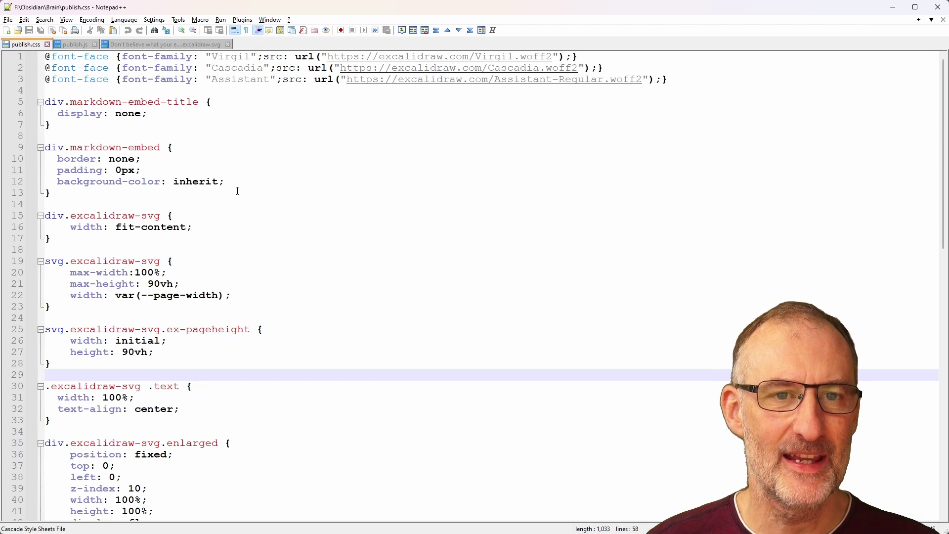
- Review publish.js from its first line in Notepad++, then minimize the editor
{"action": "scroll", "coordinate": [308, 148], "scroll_direction": "down", "scroll_amount": 7}
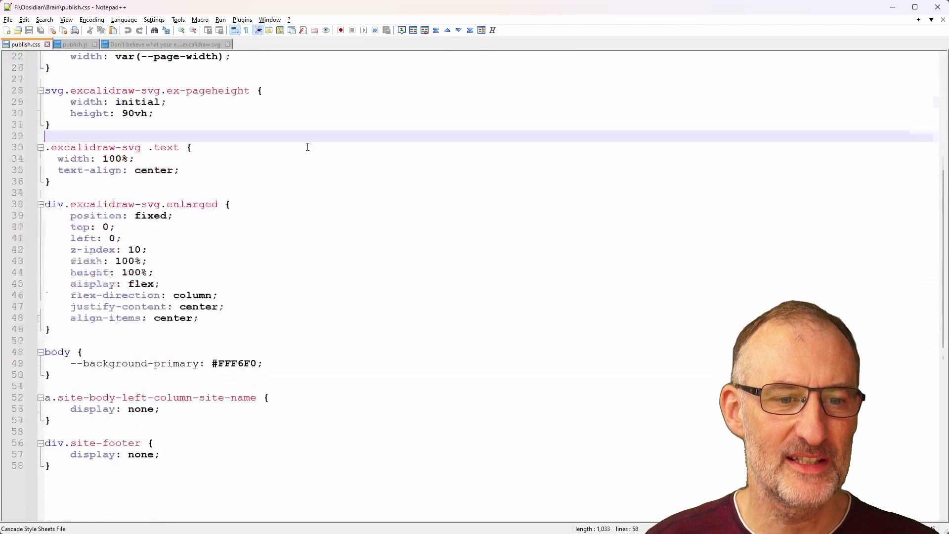
{"action": "scroll", "coordinate": [307, 151], "scroll_direction": "up", "scroll_amount": 7}
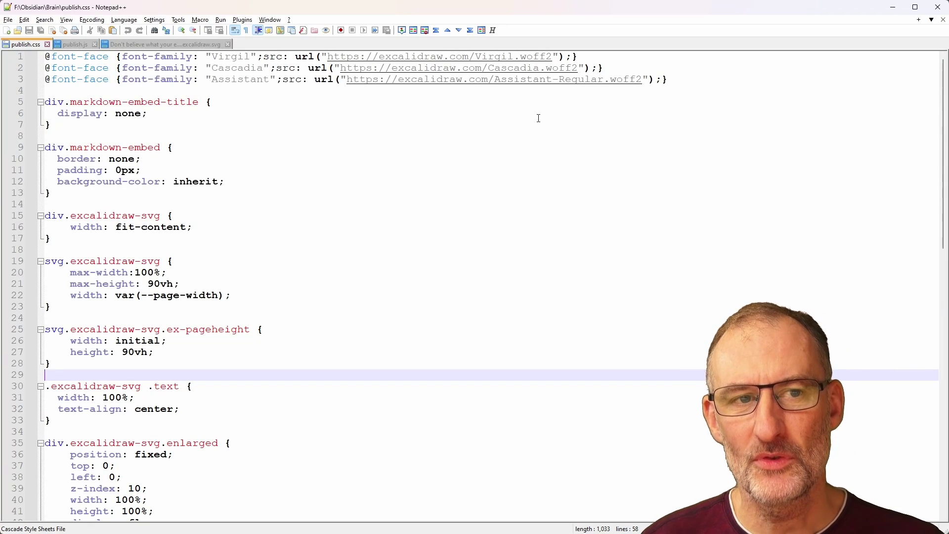
{"action": "left_click", "coordinate": [82, 45]}
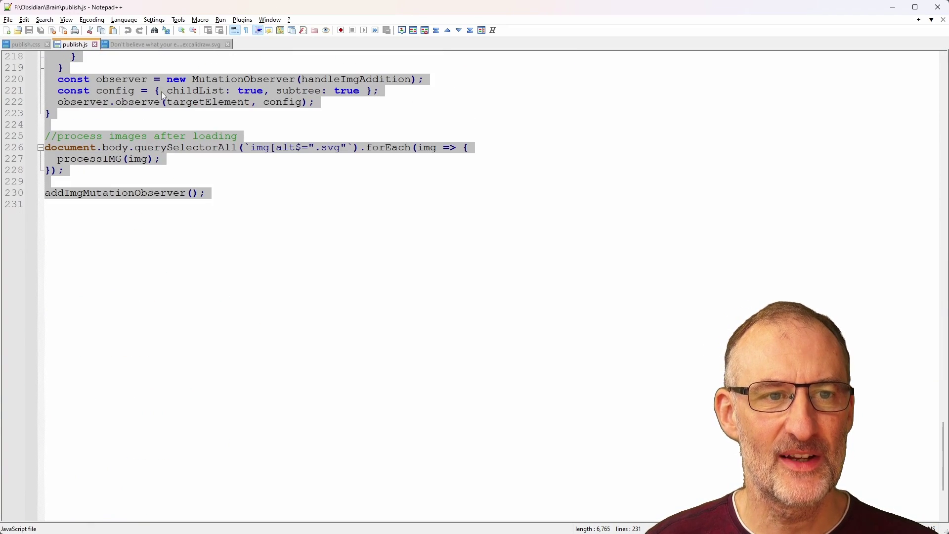
{"action": "scroll", "coordinate": [274, 203], "scroll_direction": "up", "scroll_amount": 20}
{"action": "scroll", "coordinate": [275, 204], "scroll_direction": "up", "scroll_amount": 2}
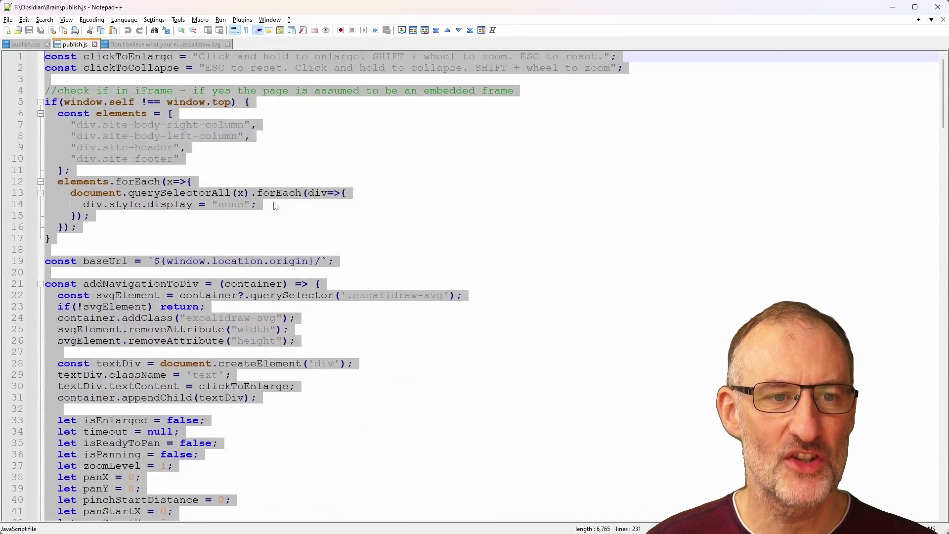
{"action": "left_click", "coordinate": [510, 132]}
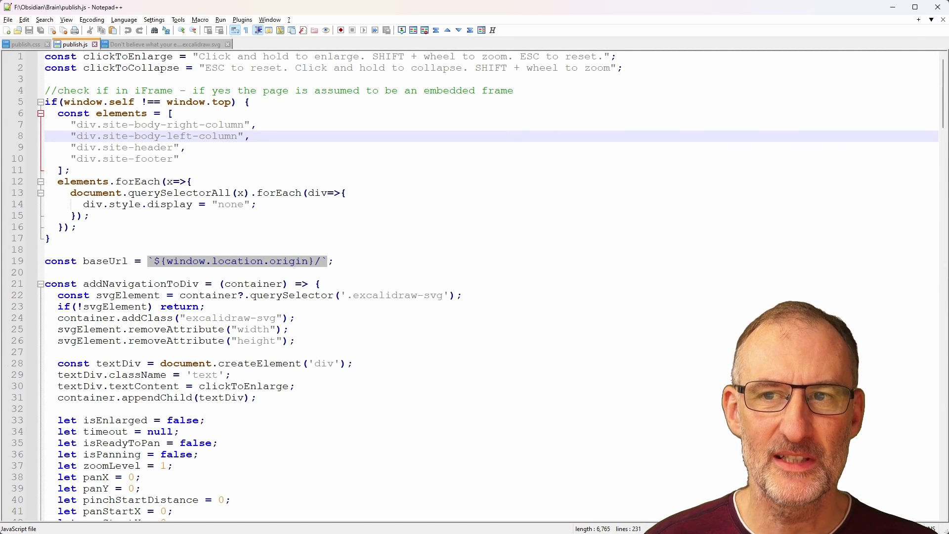
{"action": "left_click", "coordinate": [893, 7]}
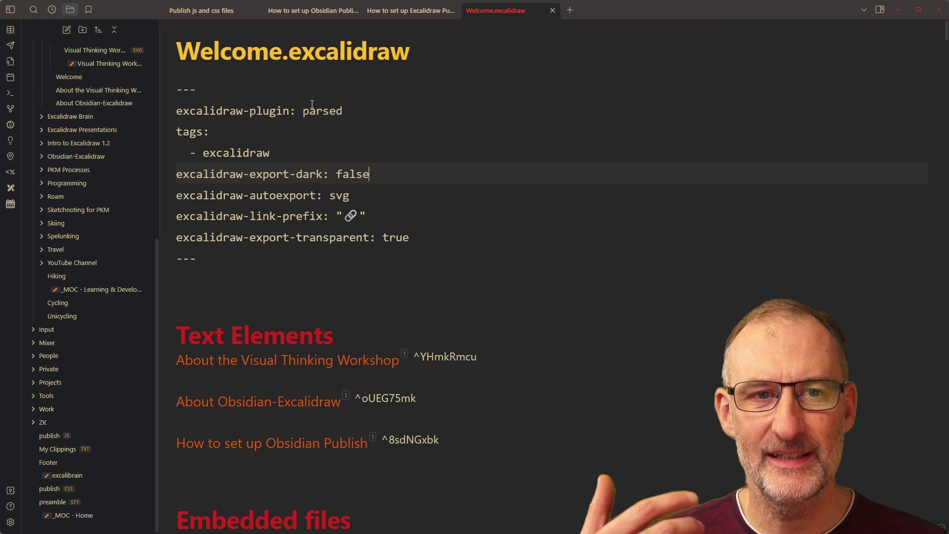
- Reopen Welcome.excalidraw as a drawing and inspect the How to set up Obsidian Publish label's wiki link
{"action": "right_click", "coordinate": [501, 12]}
{"action": "left_click", "coordinate": [565, 78]}
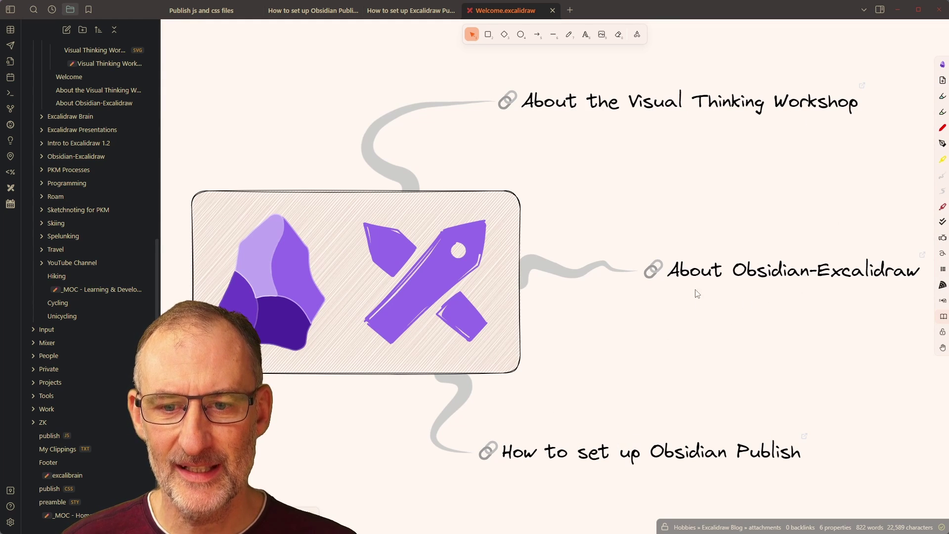
{"action": "double_click", "coordinate": [762, 454]}
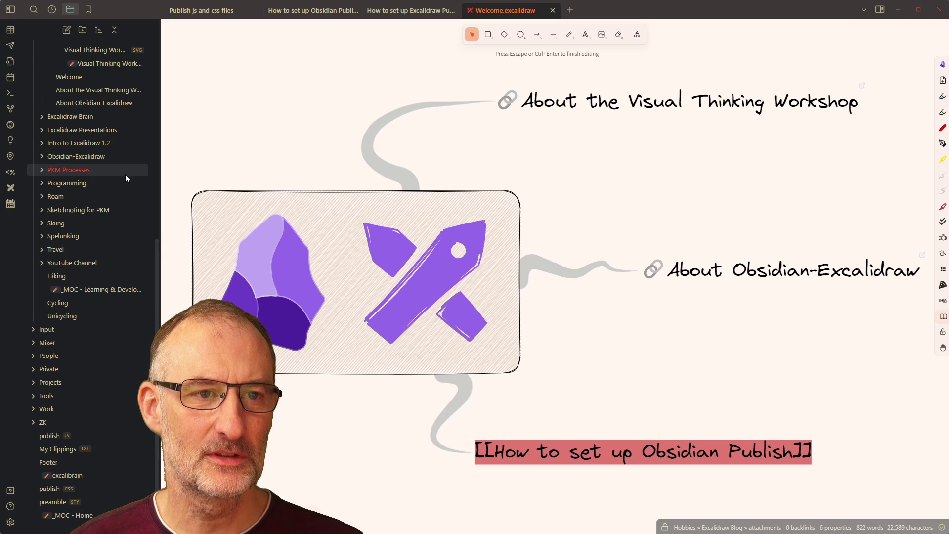
{"action": "key", "text": "Escape"}
{"action": "scroll", "coordinate": [103, 168], "scroll_direction": "up", "scroll_amount": 6}
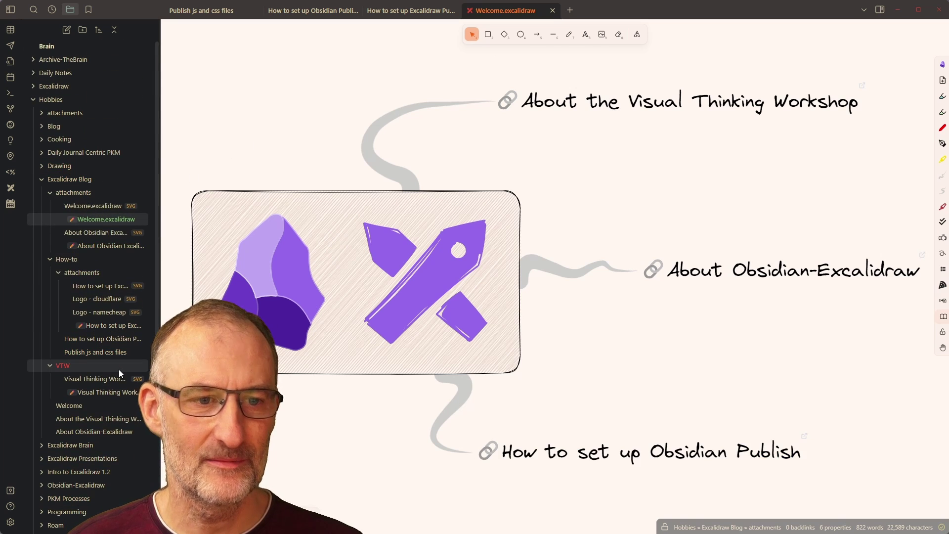
- Rename 'How to set up Obsidian Publish' to 'How to set up Obsidian Publishxxx', then open the Welcome note
{"action": "right_click", "coordinate": [104, 337]}
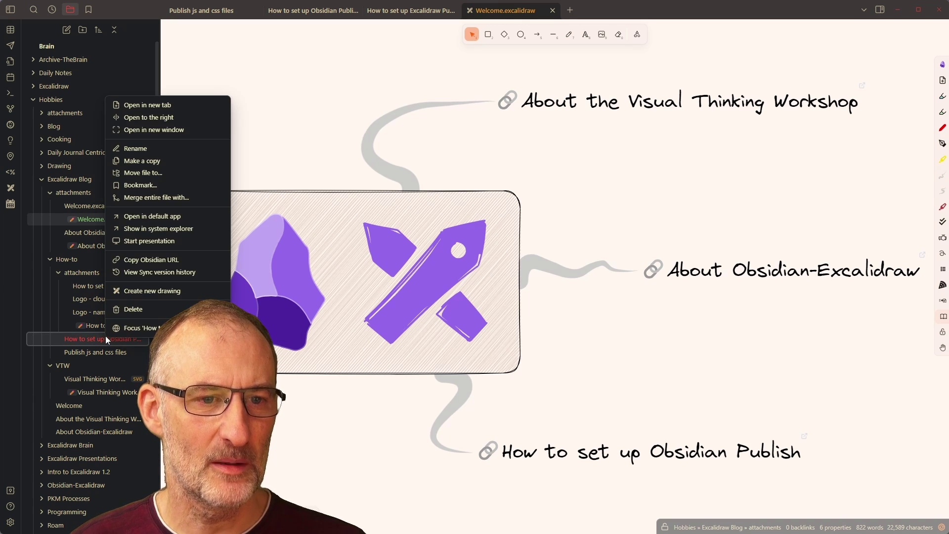
{"action": "left_click", "coordinate": [143, 148]}
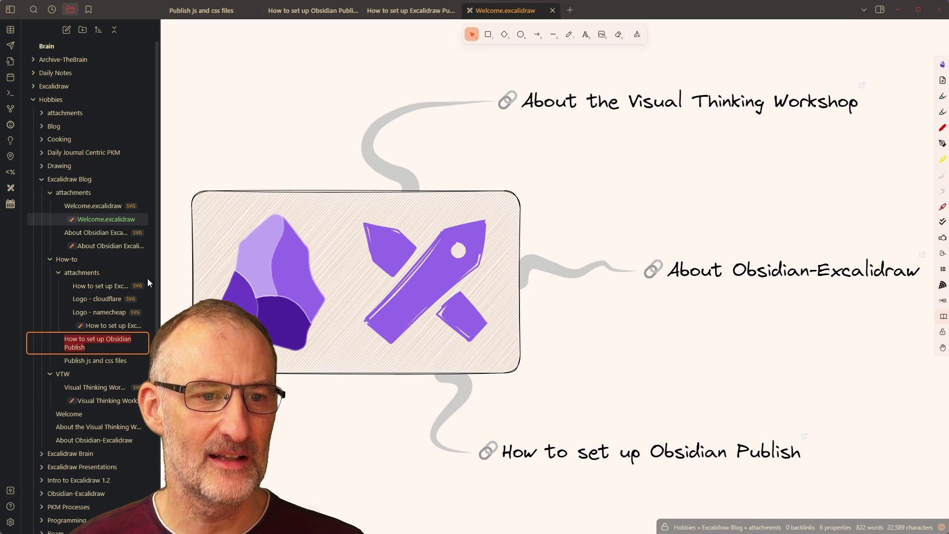
{"action": "left_click", "coordinate": [110, 347]}
{"action": "type", "text": "xxx"}
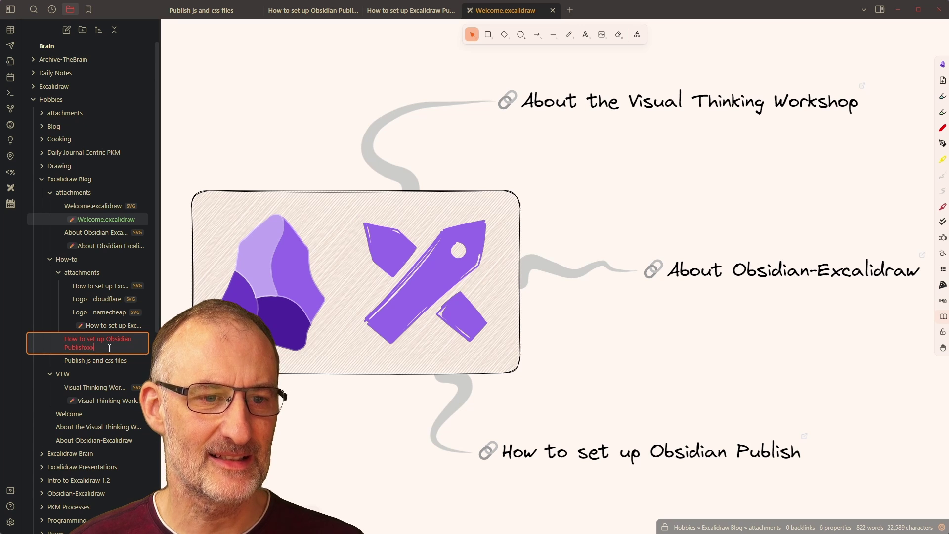
{"action": "key", "text": "Return"}
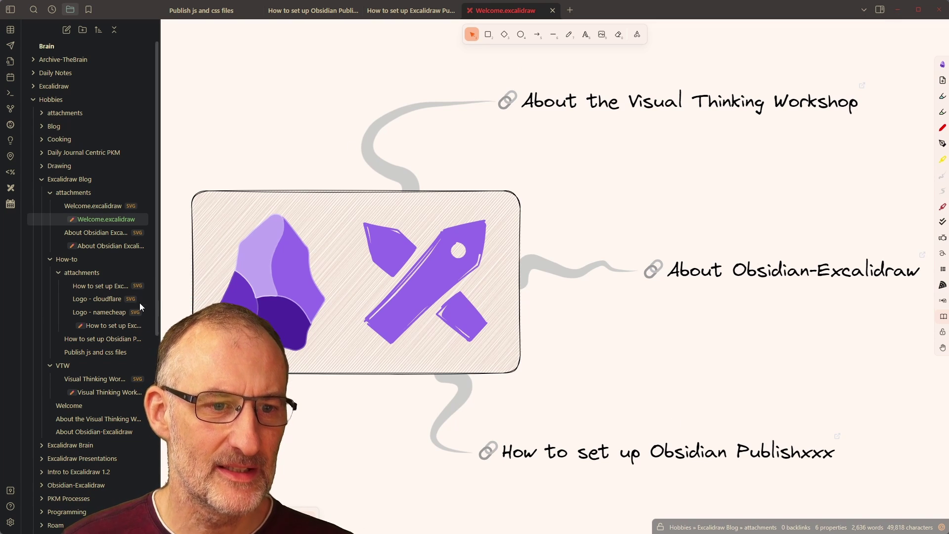
{"action": "left_click", "coordinate": [69, 406], "text": "ctrl"}
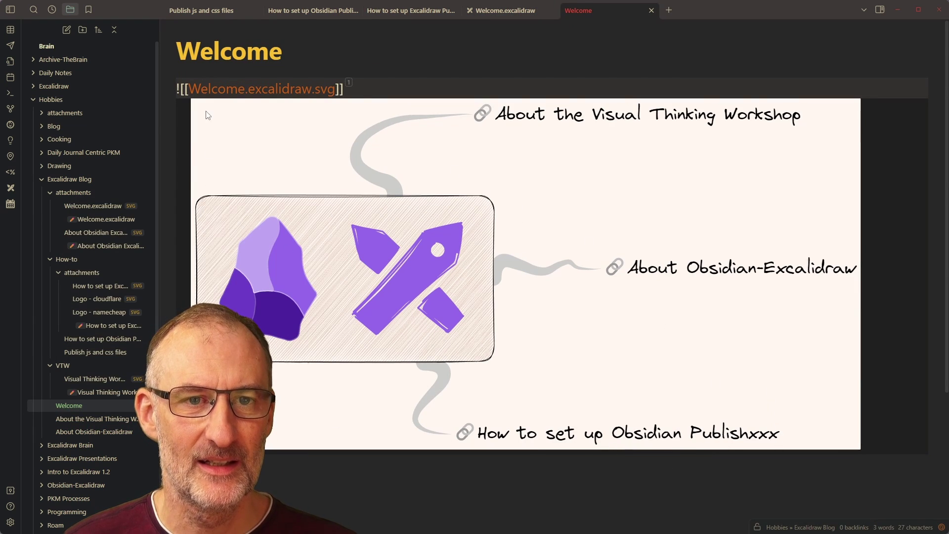
- Rename the Publishxxx note back to 'How to set up Obsidian Publish' by removing the xxx
{"action": "right_click", "coordinate": [111, 339]}
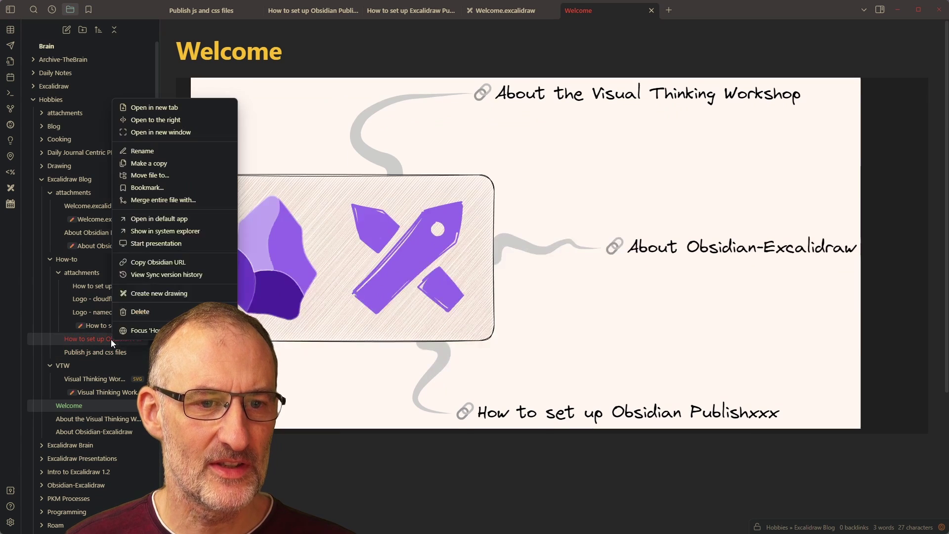
{"action": "left_click", "coordinate": [150, 150]}
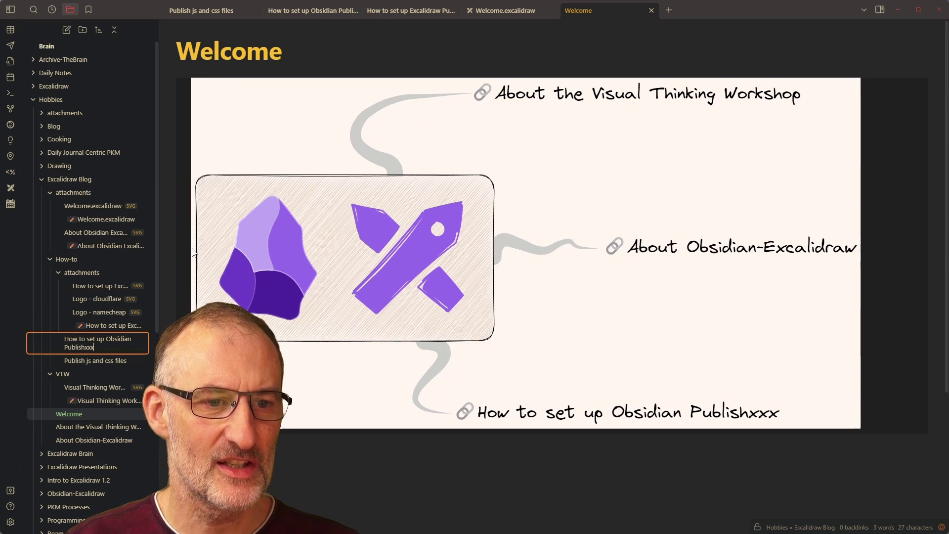
{"action": "key", "text": "BackSpace"}
{"action": "key", "text": "BackSpace"}
{"action": "key", "text": "BackSpace"}
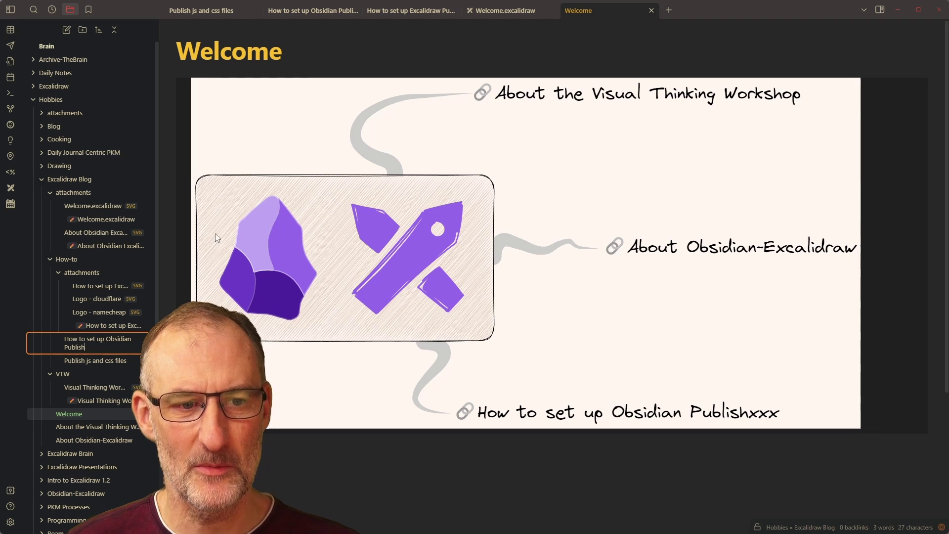
{"action": "key", "text": "Return"}
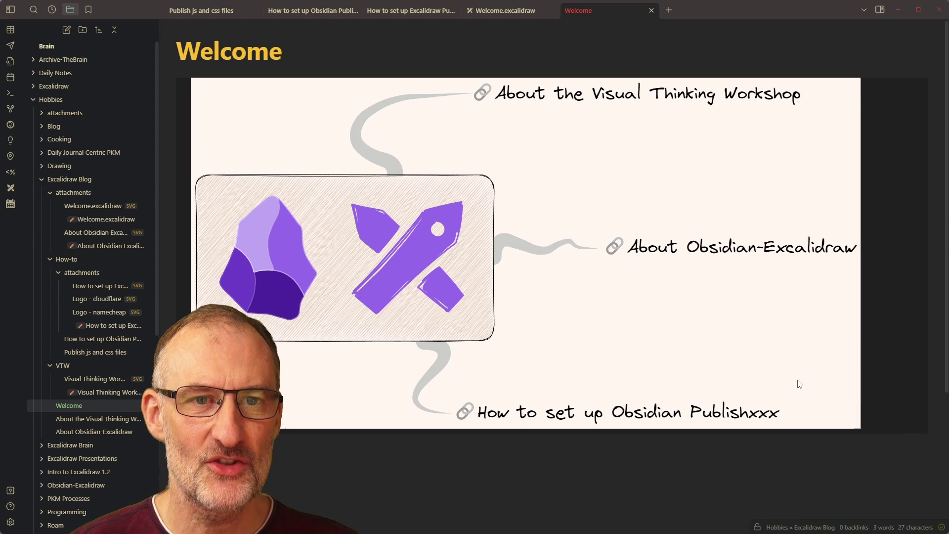
- Run 'Excalidraw: Obsidian Publish: Find SVG and PNG exports that are out of date' via 'pub'
{"action": "key", "text": "ctrl+p"}
{"action": "type", "text": "pub"}
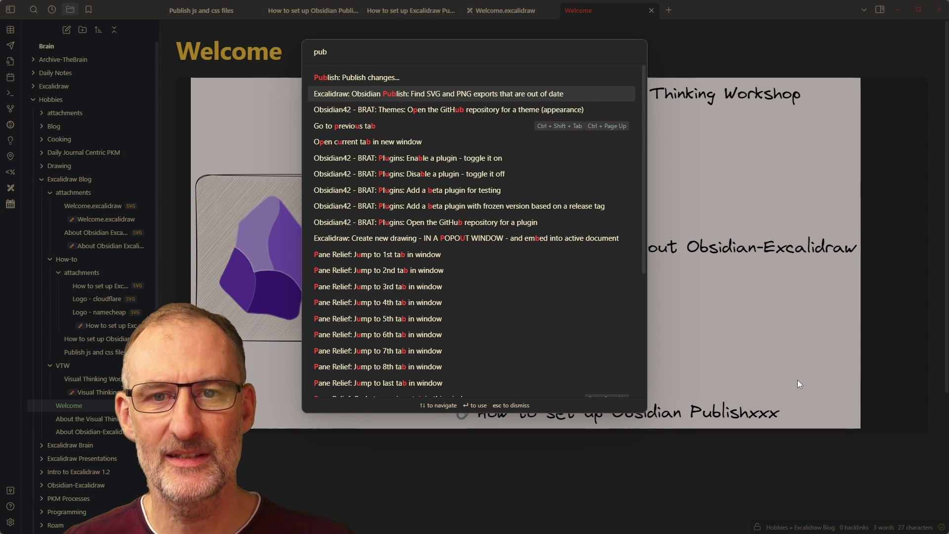
{"action": "key", "text": "Return"}
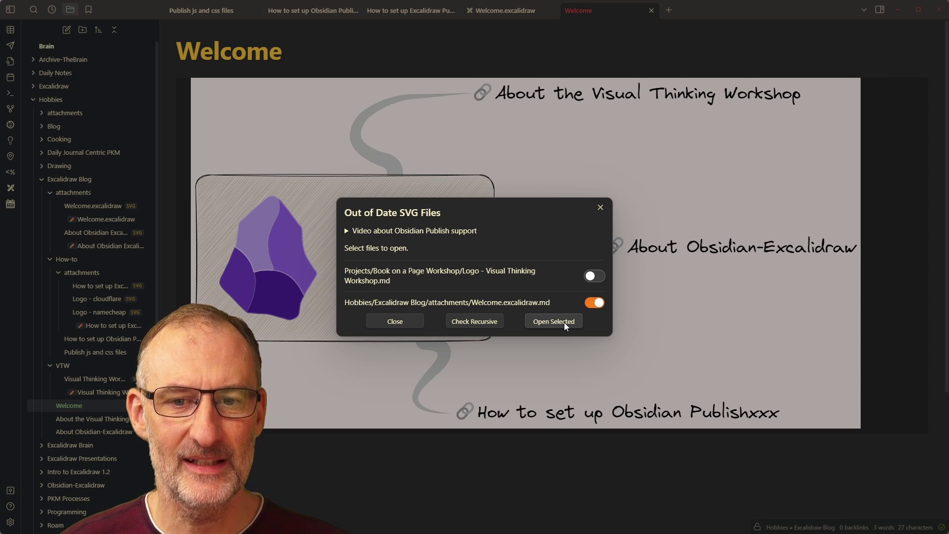
- Include linked drawings in the check, exclude the Visual Thinking Workshop logo, and open Welcome.excalidraw
{"action": "left_click", "coordinate": [475, 321]}
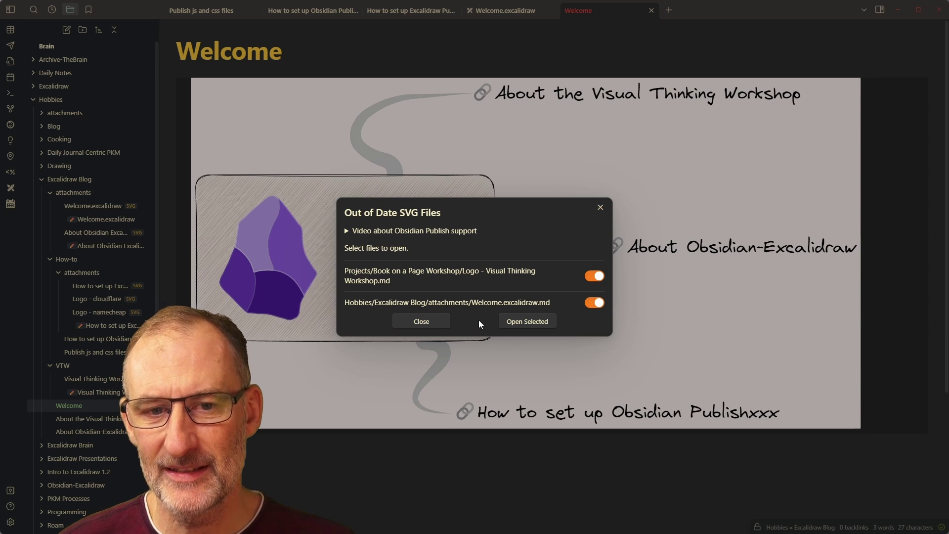
{"action": "left_click", "coordinate": [597, 279]}
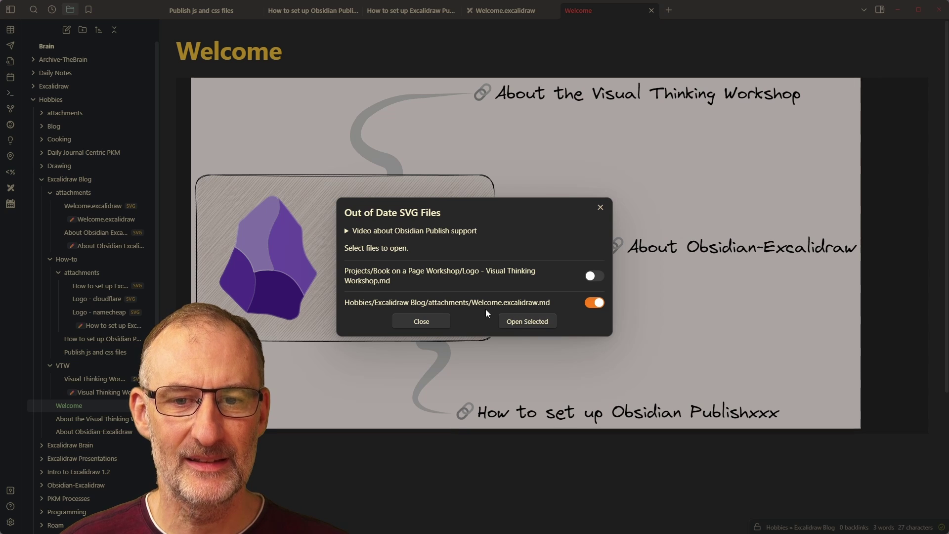
{"action": "left_click", "coordinate": [532, 322]}
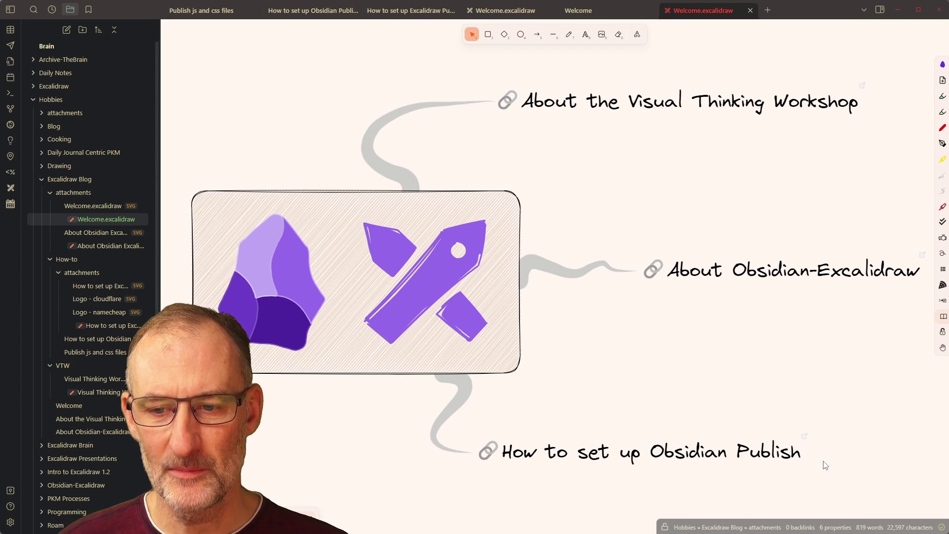
- Save Welcome.excalidraw to regenerate its SVG and list the pending publish changes
{"action": "key", "text": "ctrl+s"}
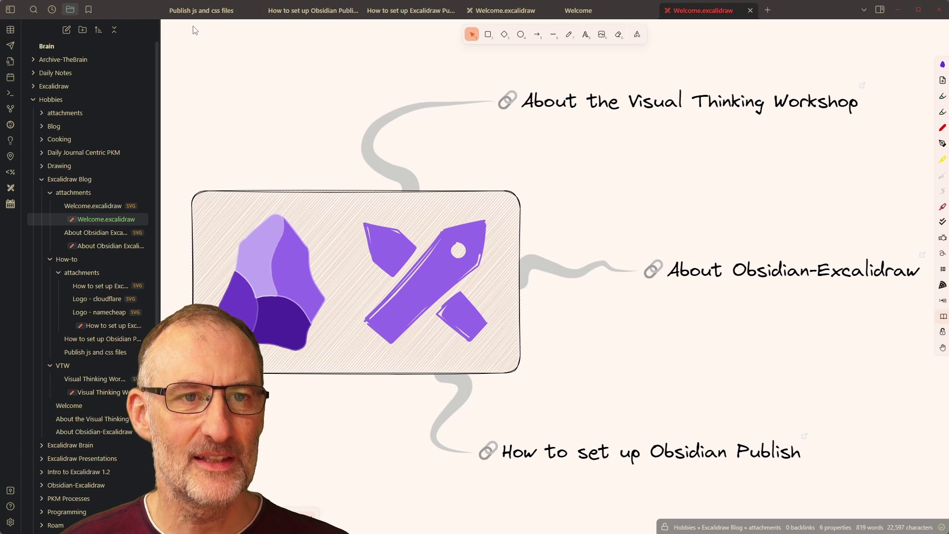
{"action": "left_click", "coordinate": [10, 46]}
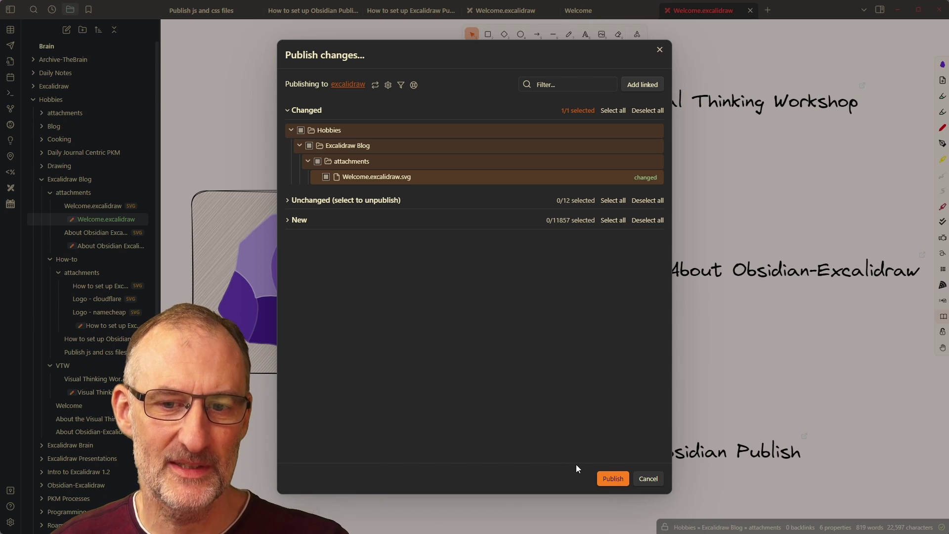
- Publish the changed Welcome.excalidraw.svg and dismiss the upload summary
{"action": "left_click", "coordinate": [613, 479]}
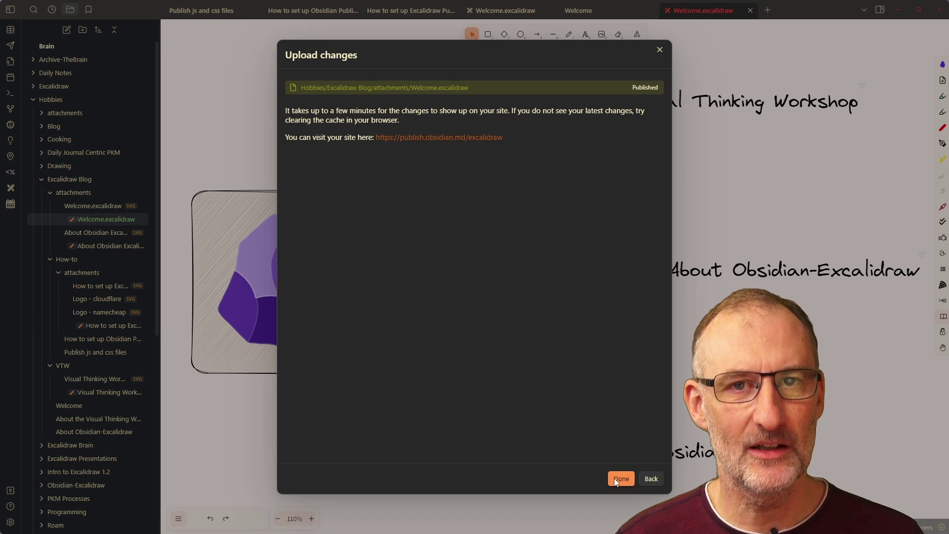
{"action": "left_click", "coordinate": [616, 478]}
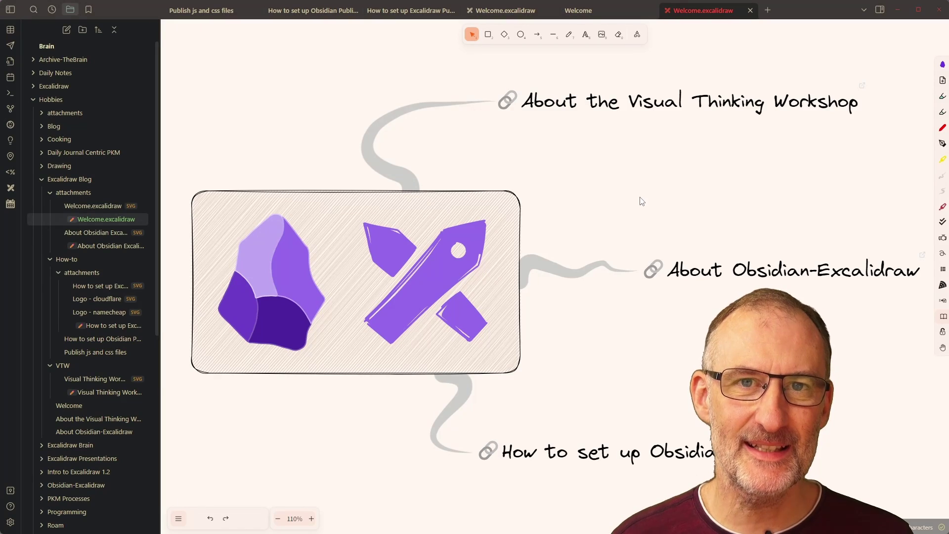